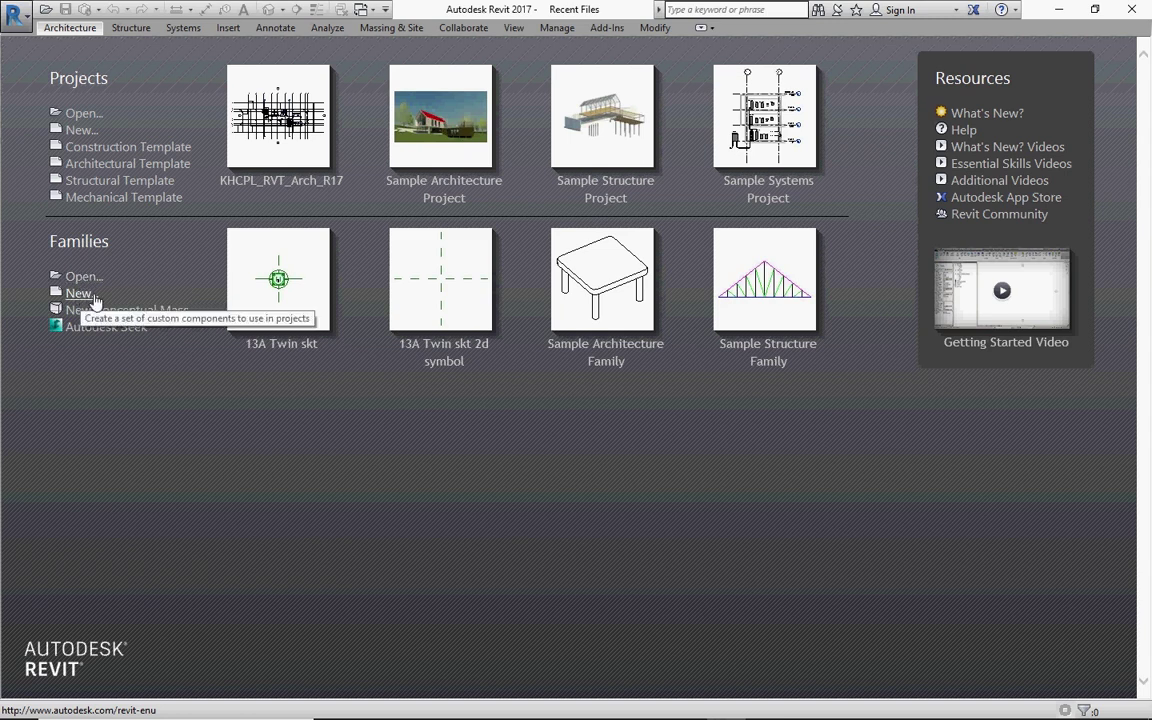
Create a new family, Family2, from the Electrical Fixture.rft template
left_click(76, 295)
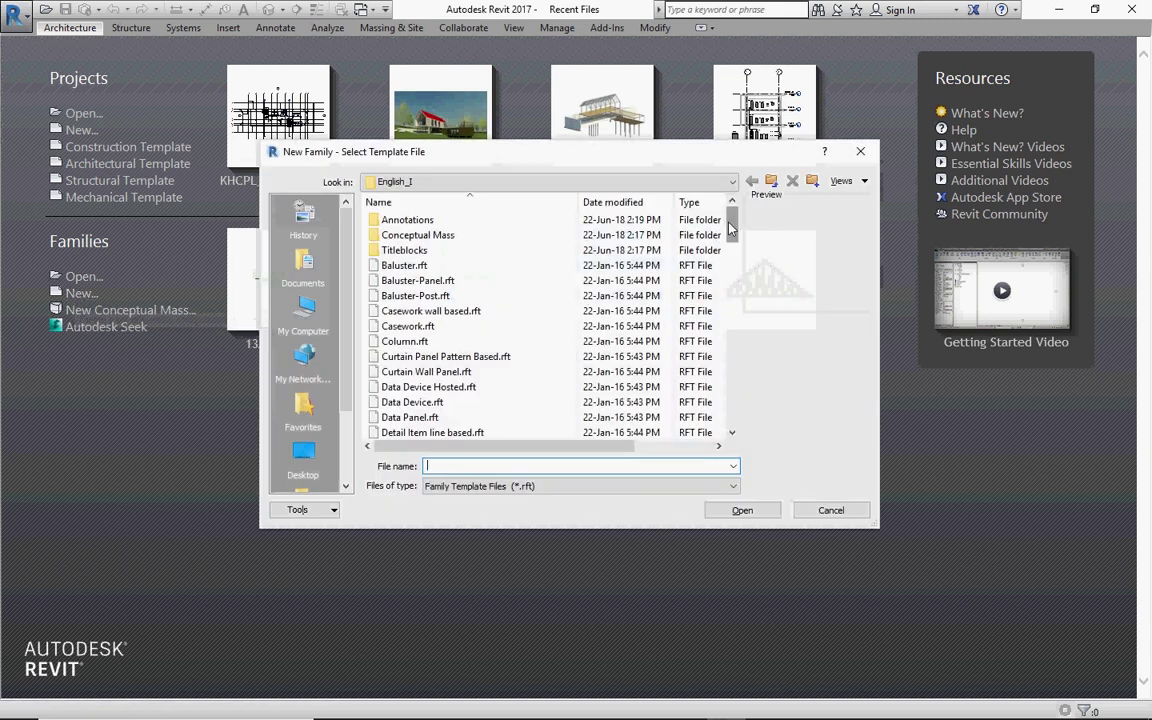
left_click_drag(730, 230, 733, 280)
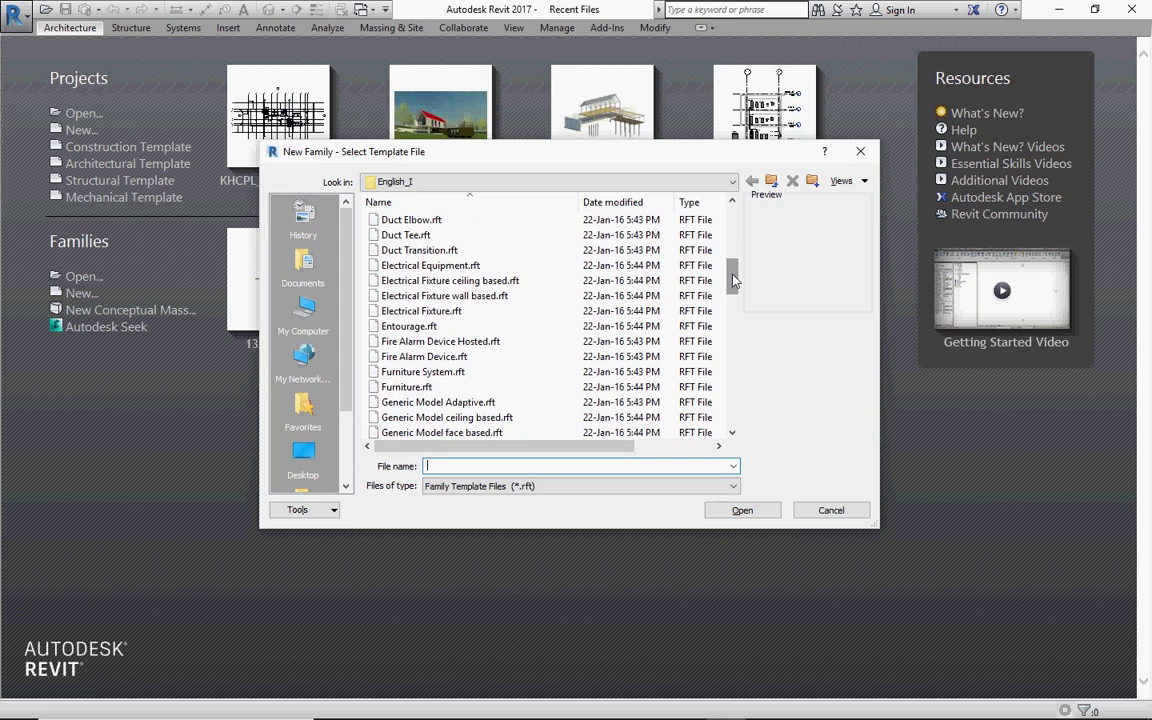
left_click(392, 314)
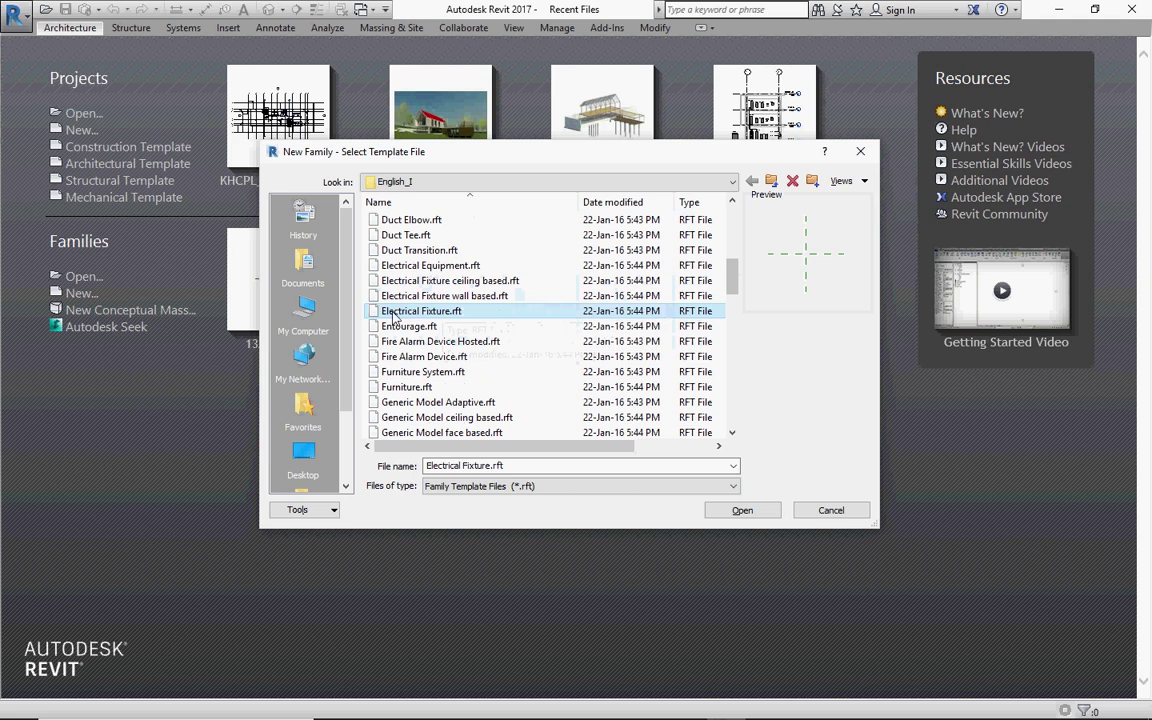
left_click(738, 511)
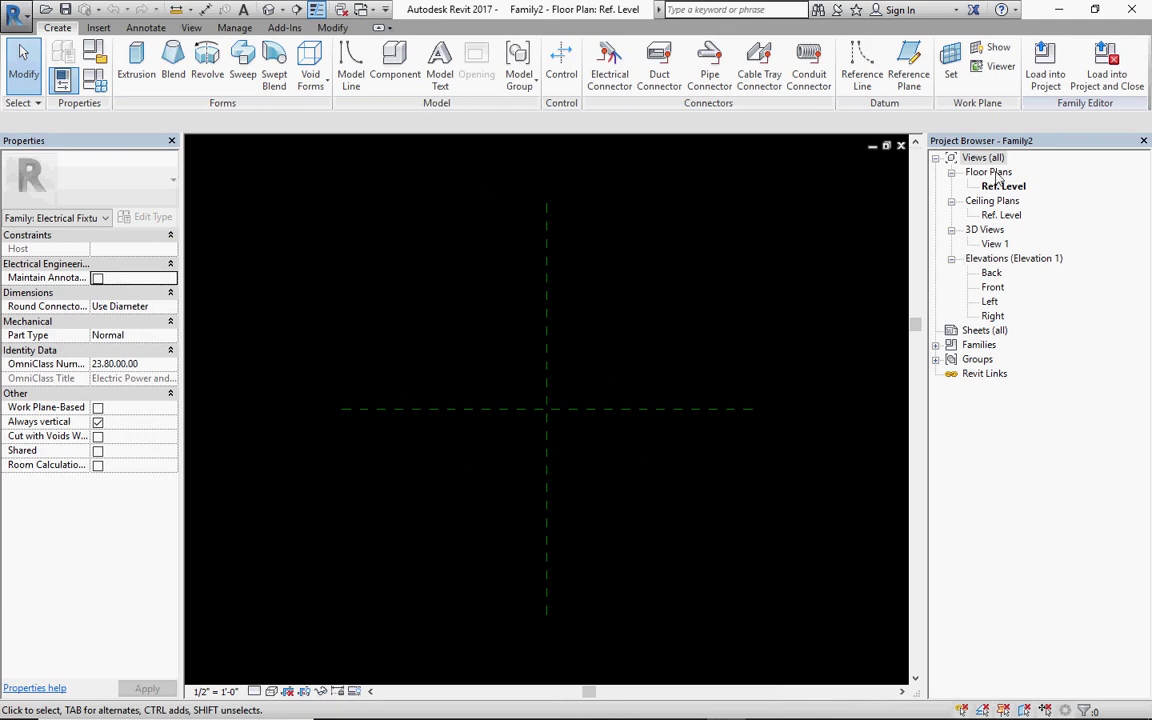
Open the Front elevation zoomed to fit, glancing at the Void Forms options without creating one
double_click(993, 287)
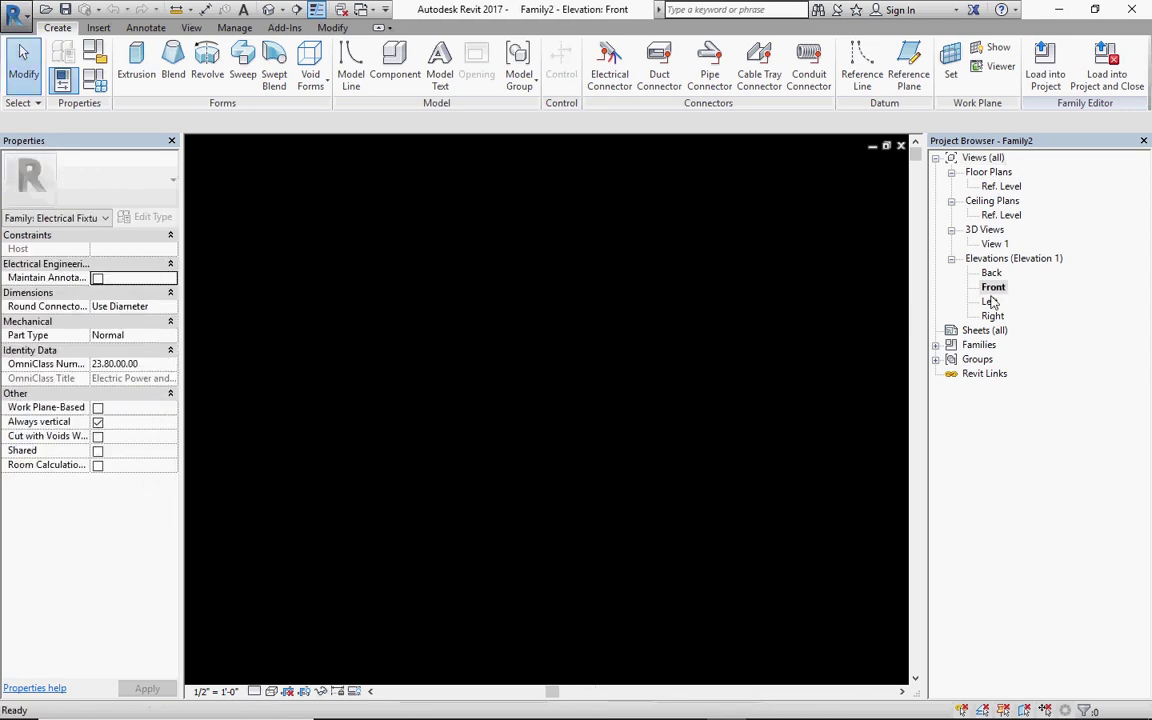
right_click(557, 427)
left_click(601, 541)
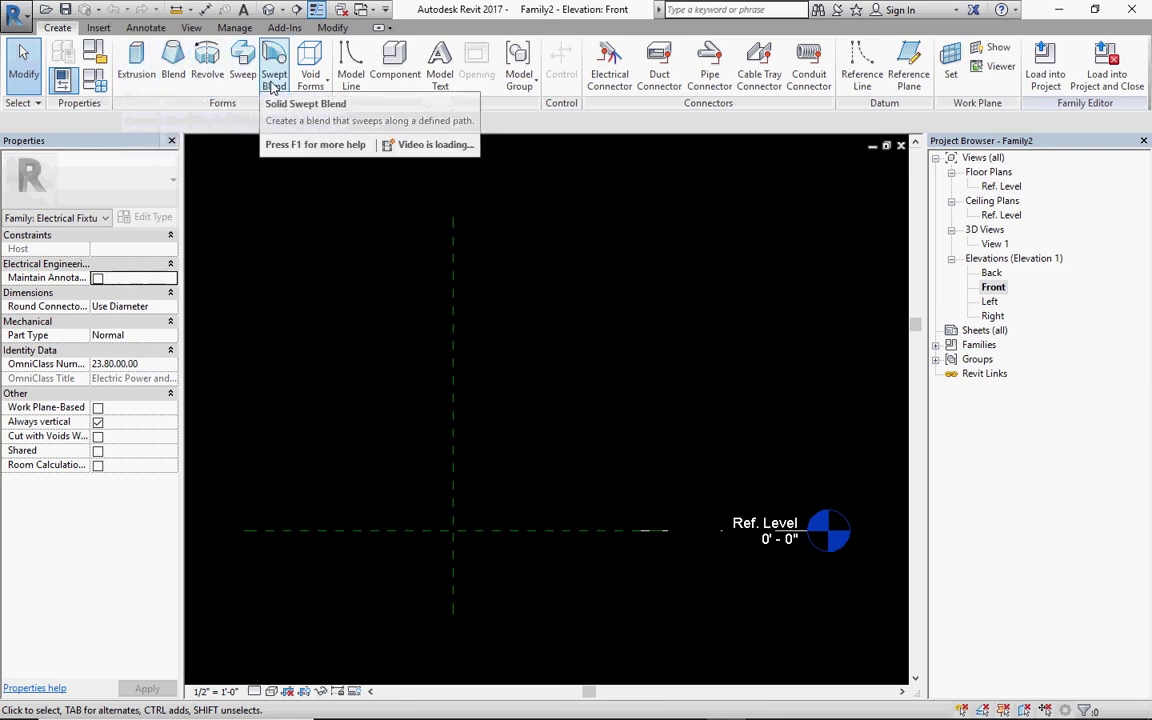
left_click(310, 78)
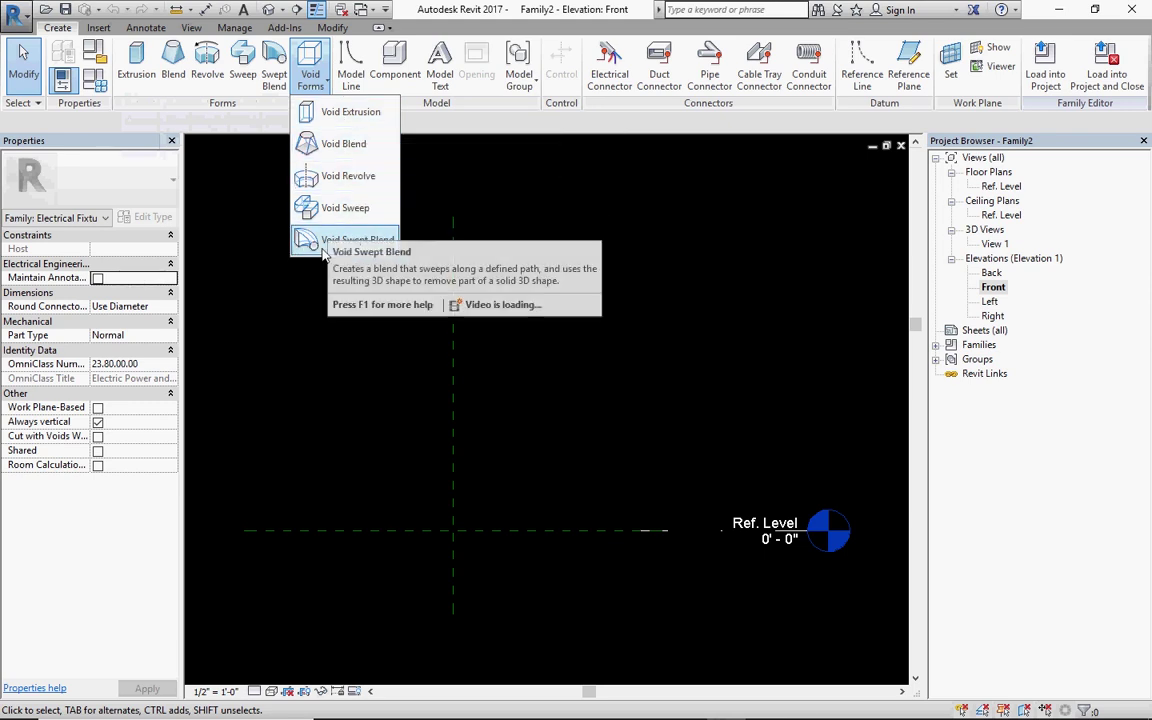
left_click(312, 332)
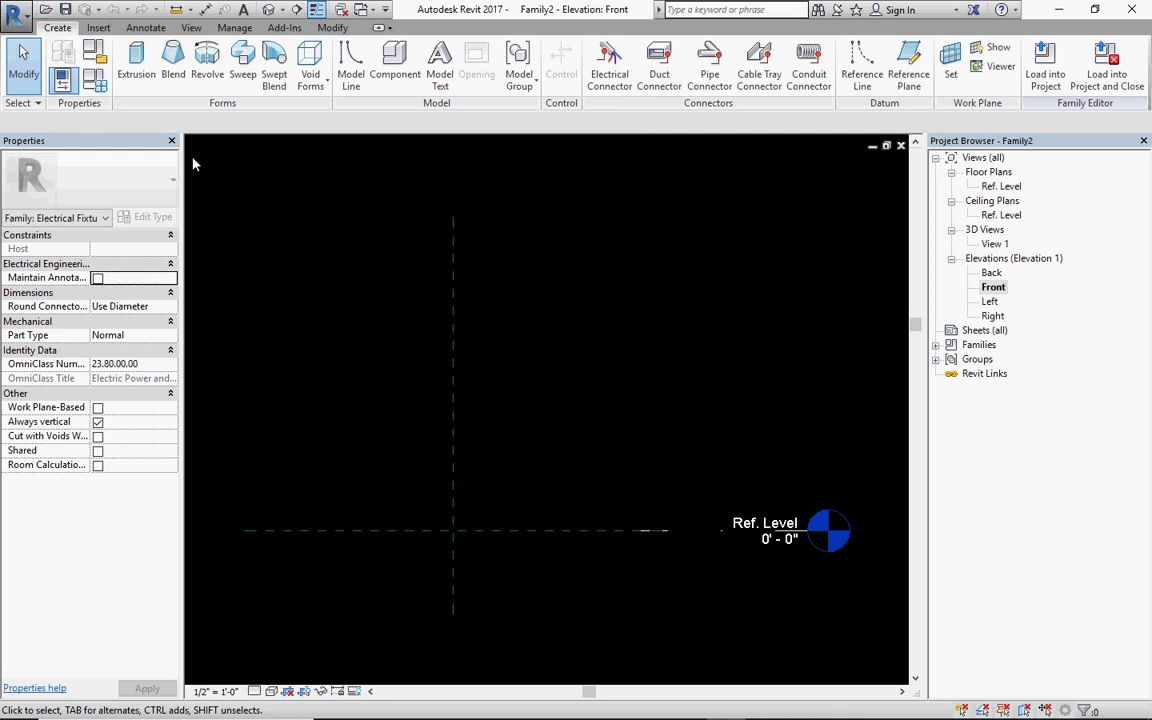
Add a new family type named ELCTRICAL SKT in Family Types, adding no parameters
left_click(96, 84)
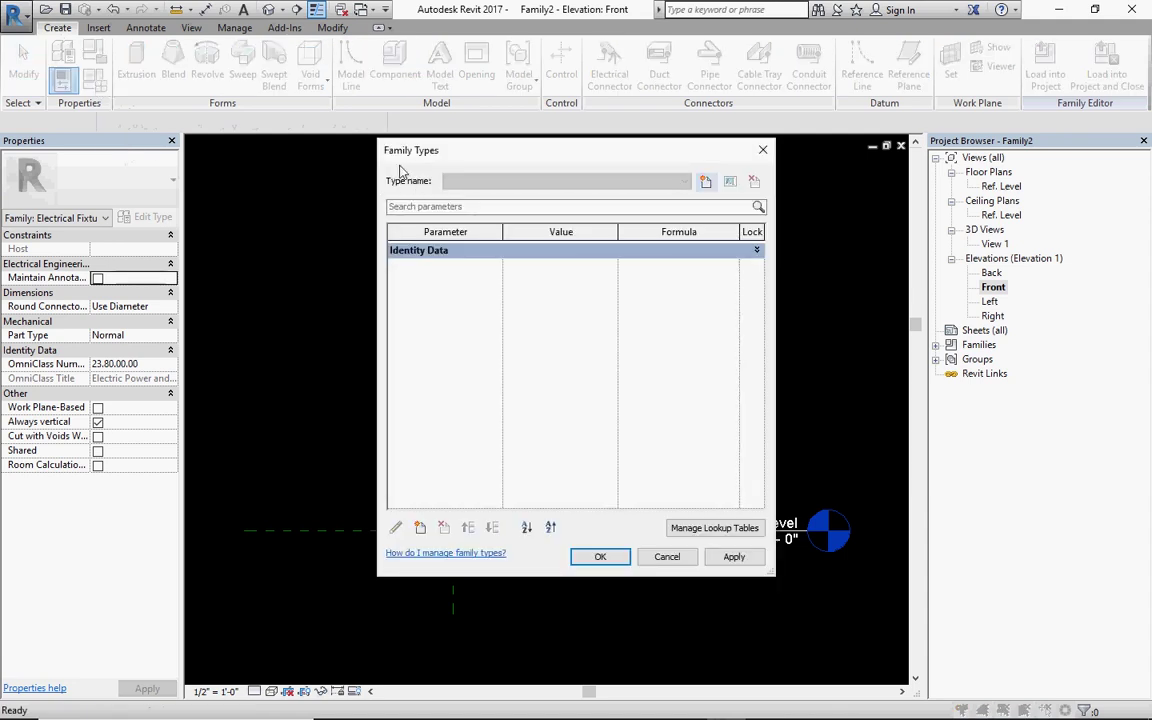
left_click(705, 181)
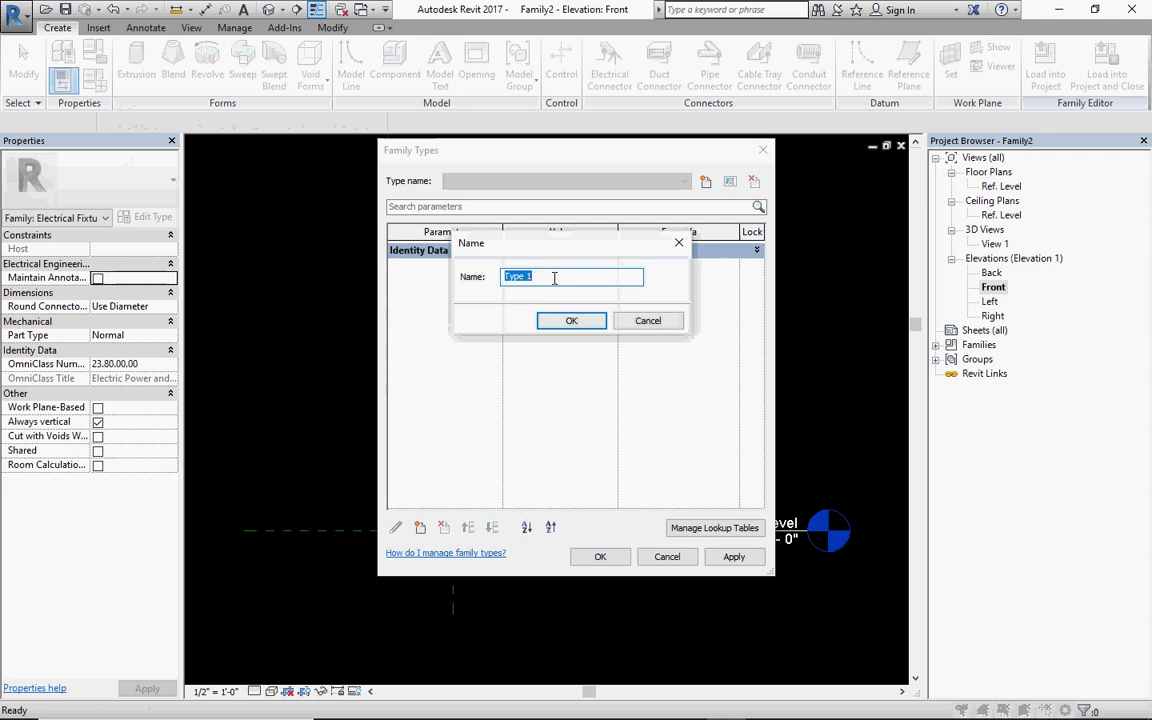
type("E")
type("LCTRIC")
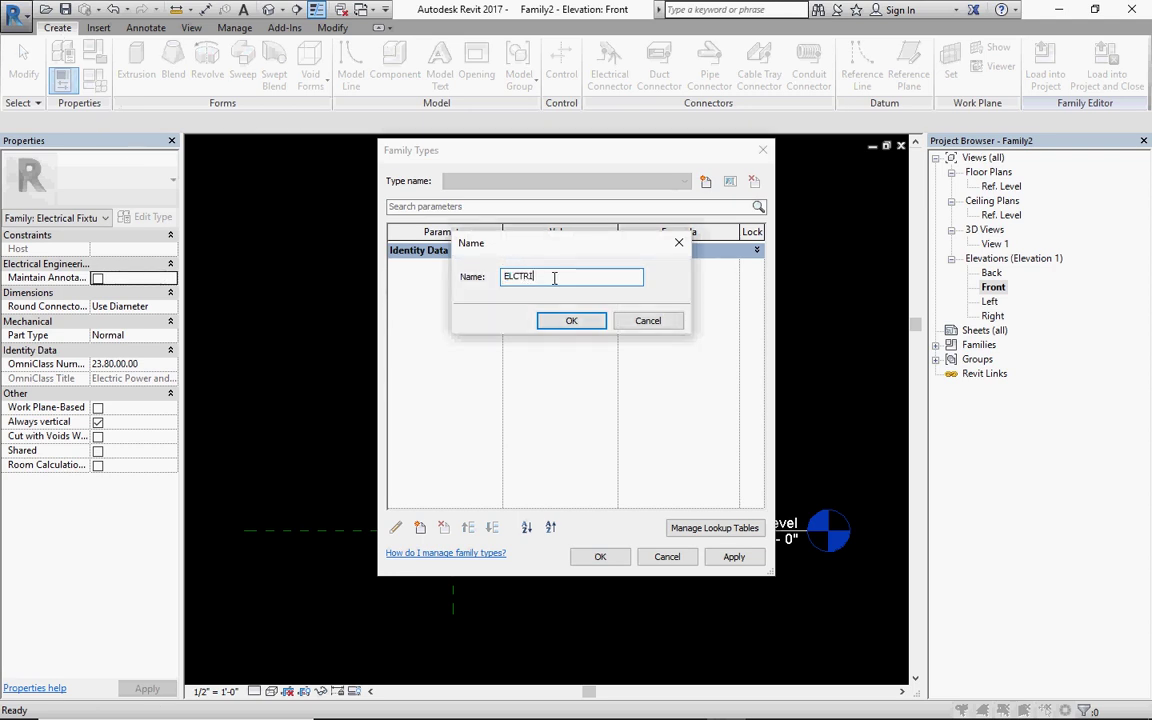
type("AL SKT")
left_click(585, 321)
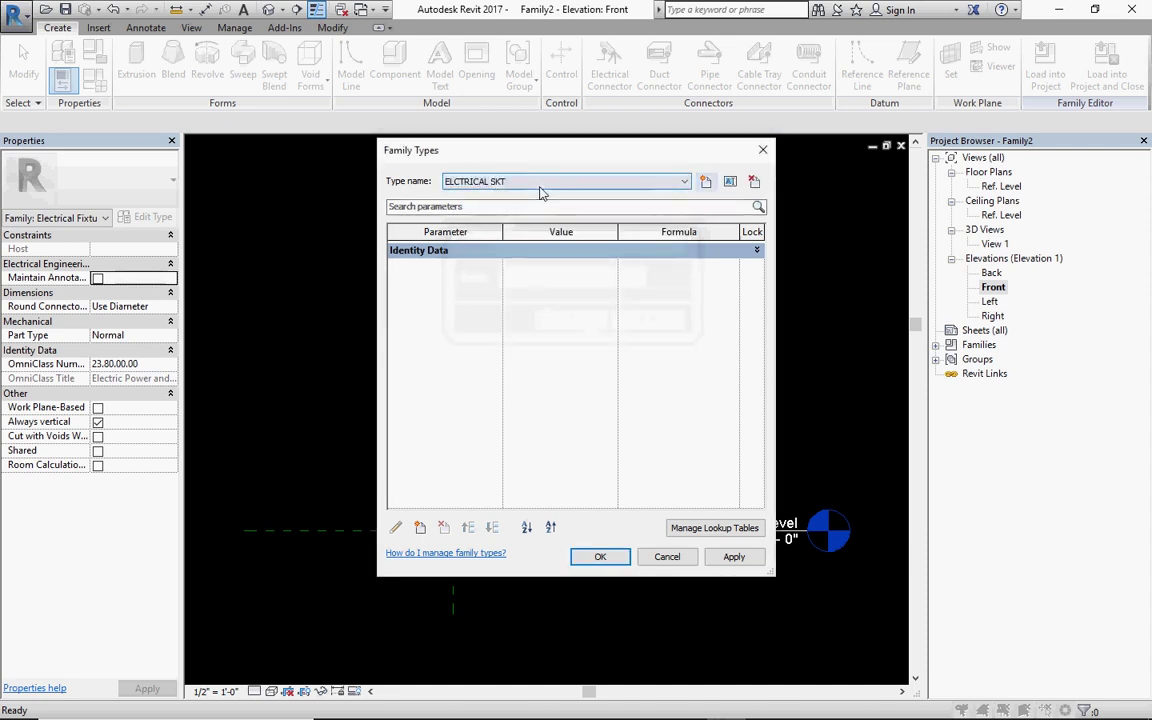
left_click(420, 527)
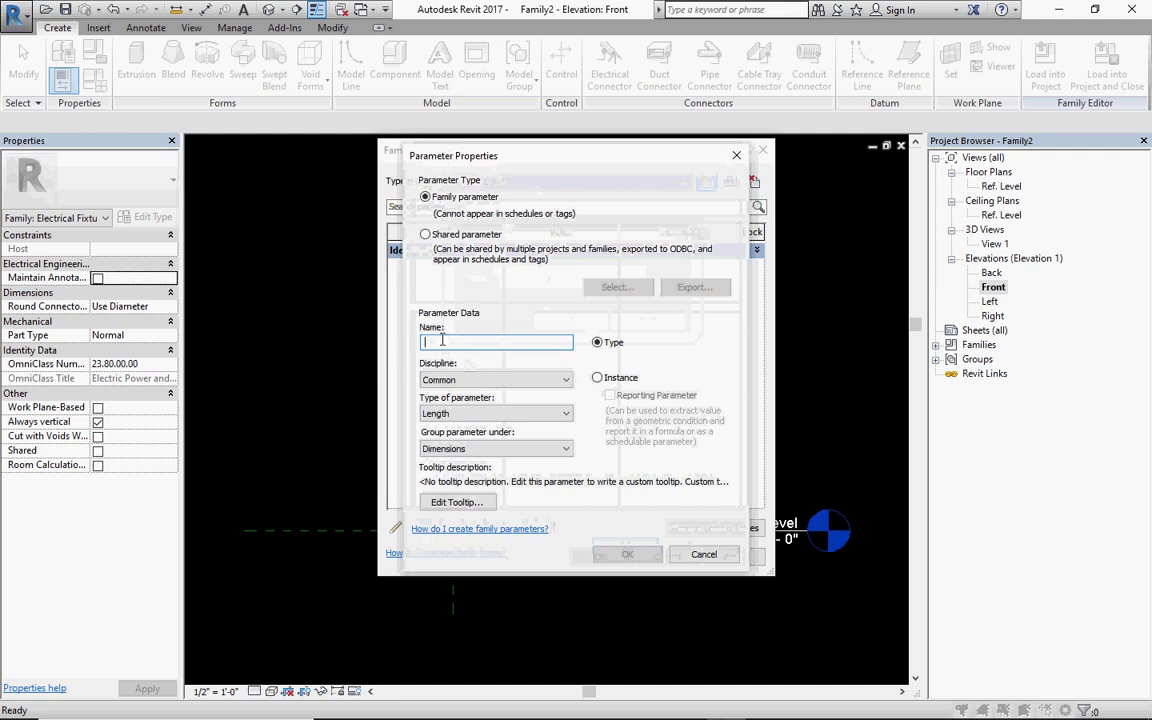
left_click(735, 158)
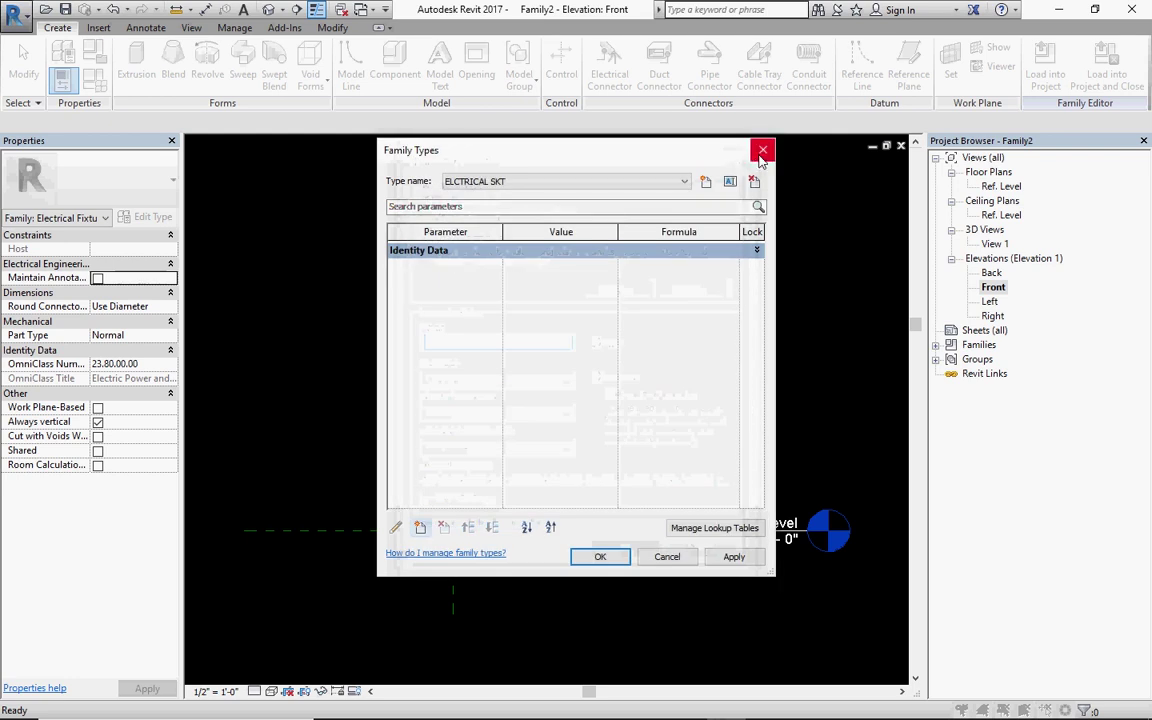
left_click(762, 152)
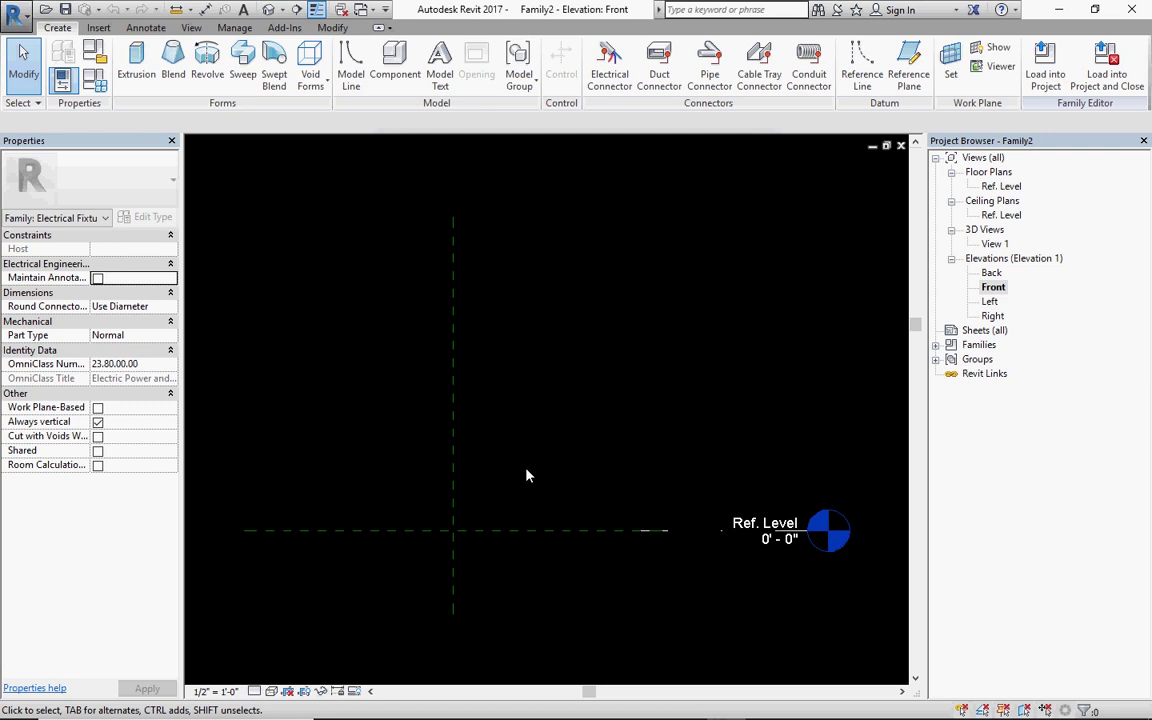
Check the application menu and the Open browser without opening anything, and minimize the Front view
left_click(14, 12)
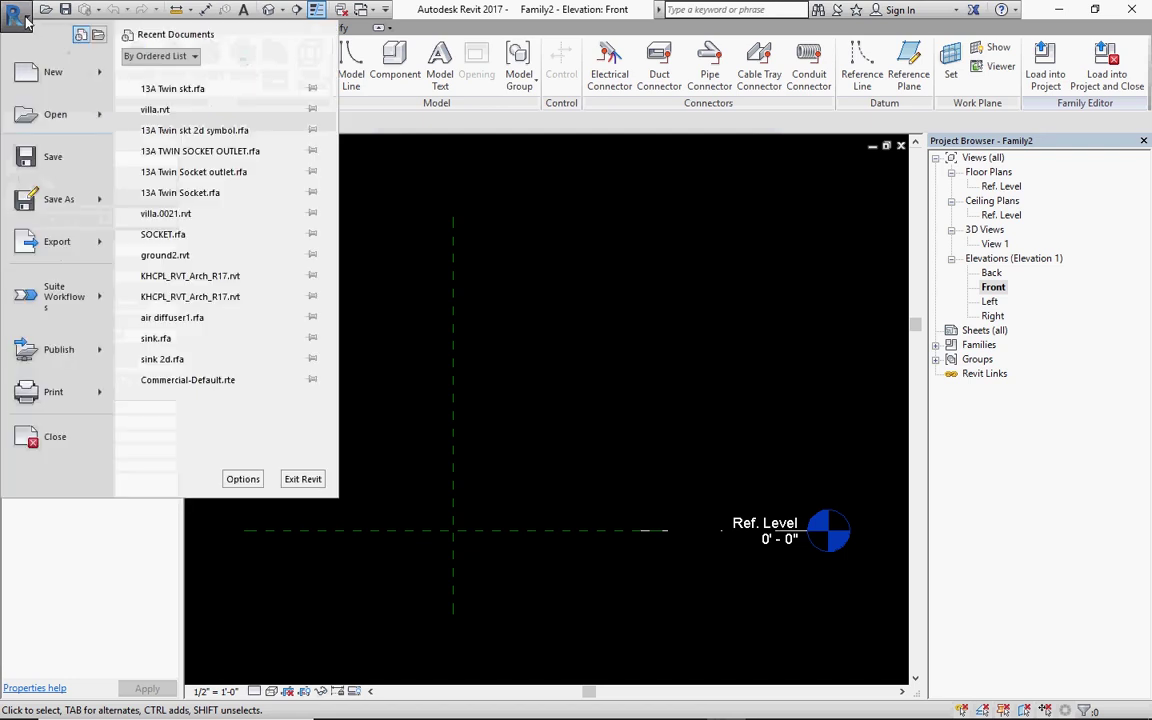
mouse_move(55, 114)
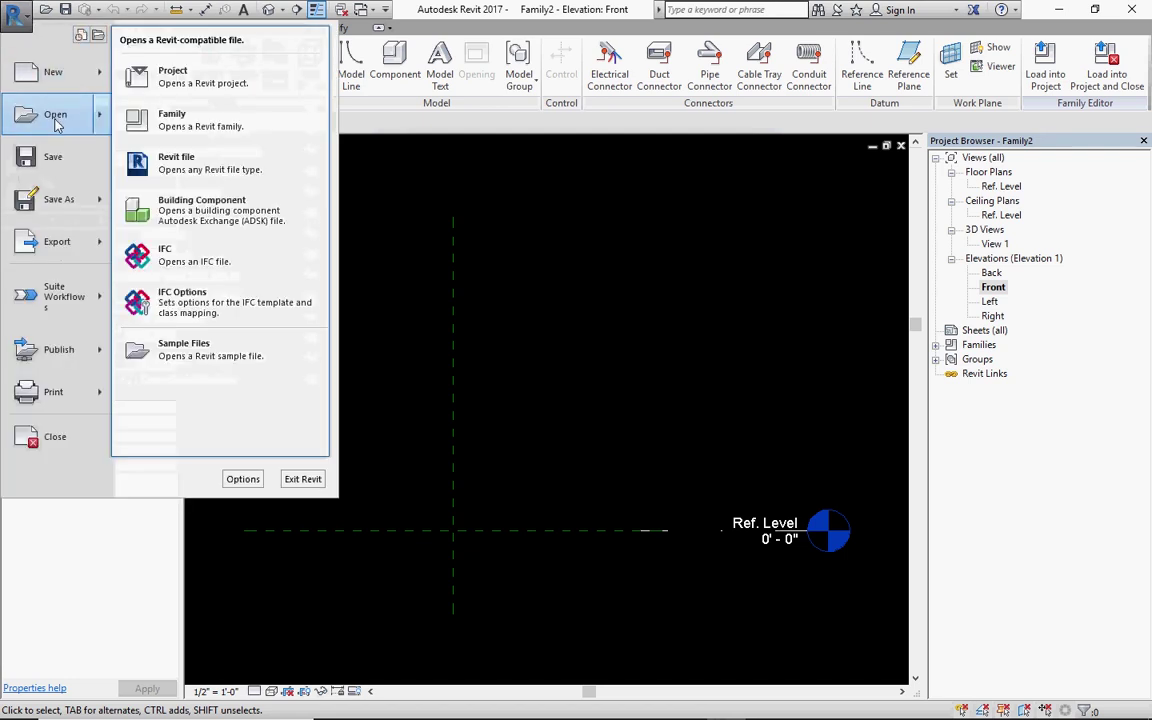
left_click(646, 361)
left_click(872, 147)
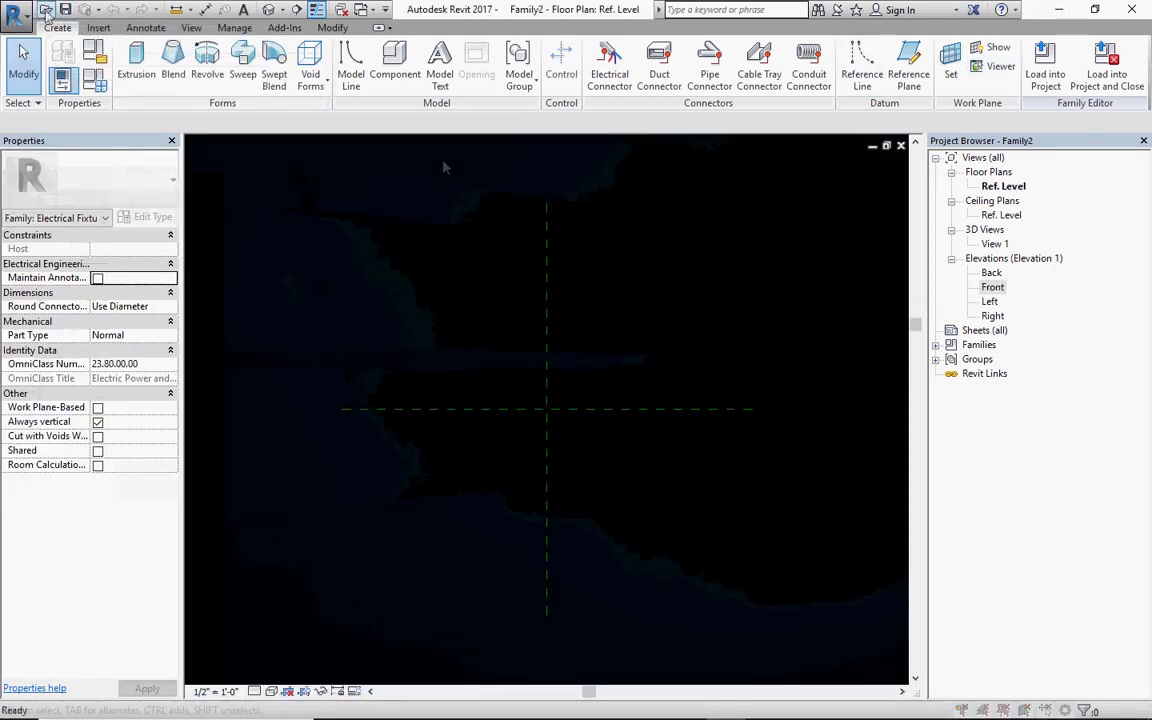
left_click(45, 10)
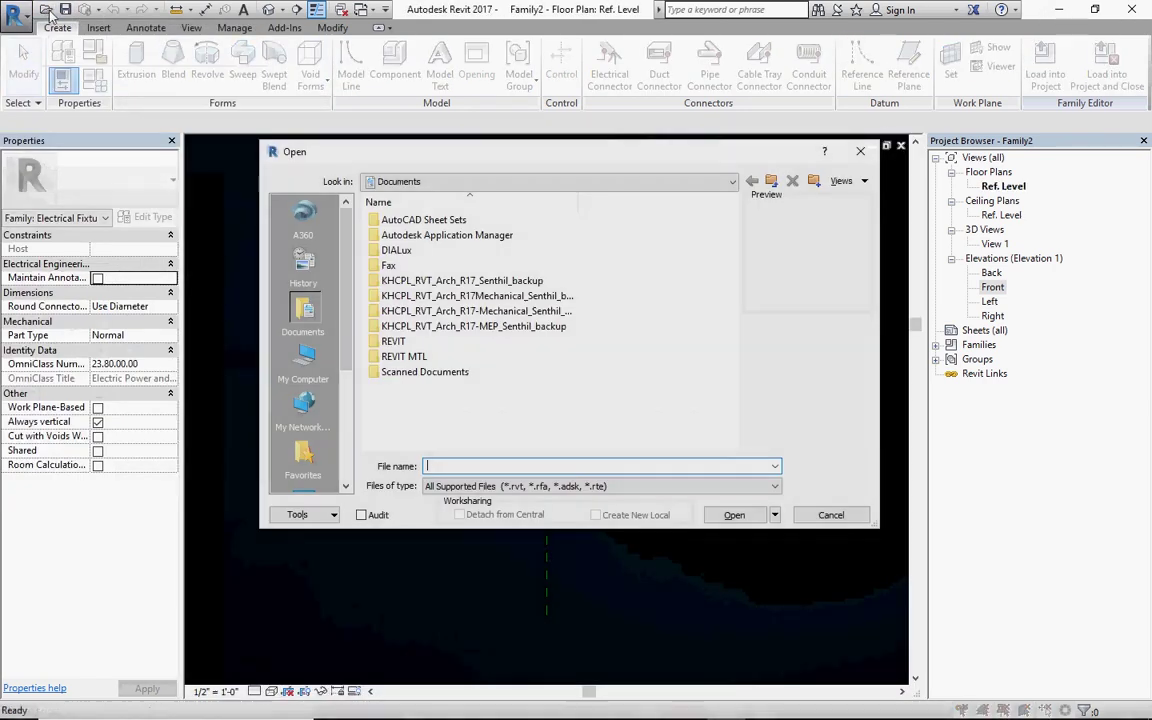
left_click(860, 151)
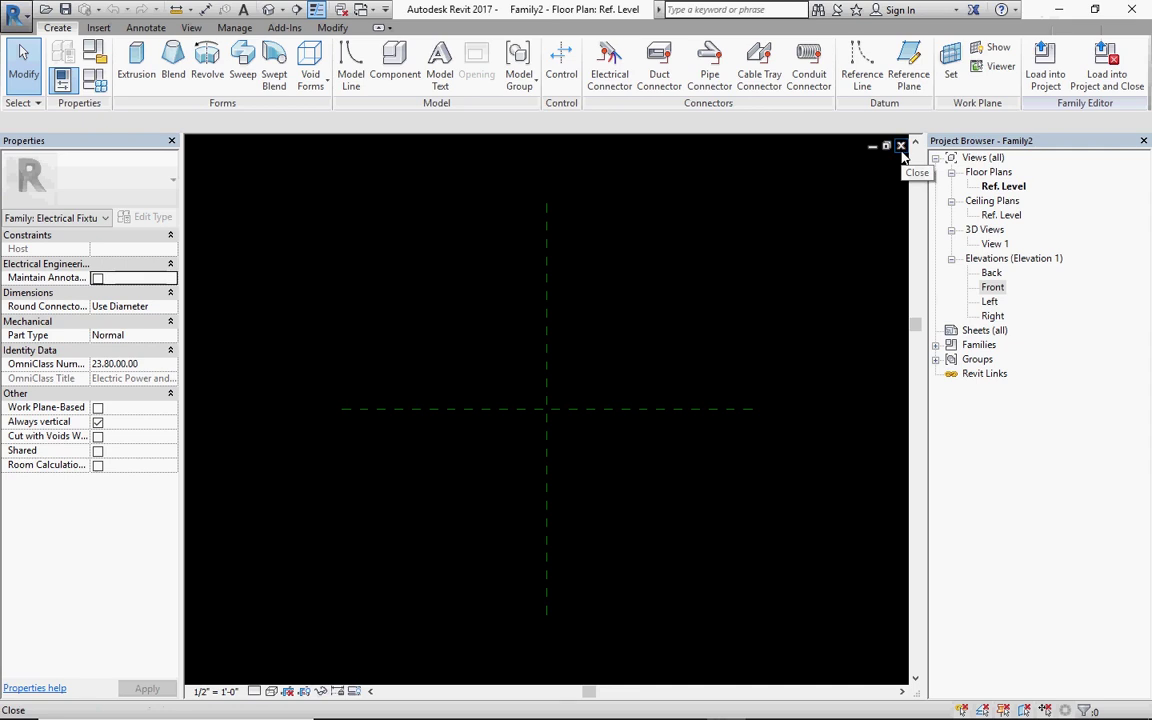
Close the Ref. Level, Left, 3D View 1 and Front views to reach Recent Files
left_click(901, 147)
left_click(901, 147)
left_click(901, 147)
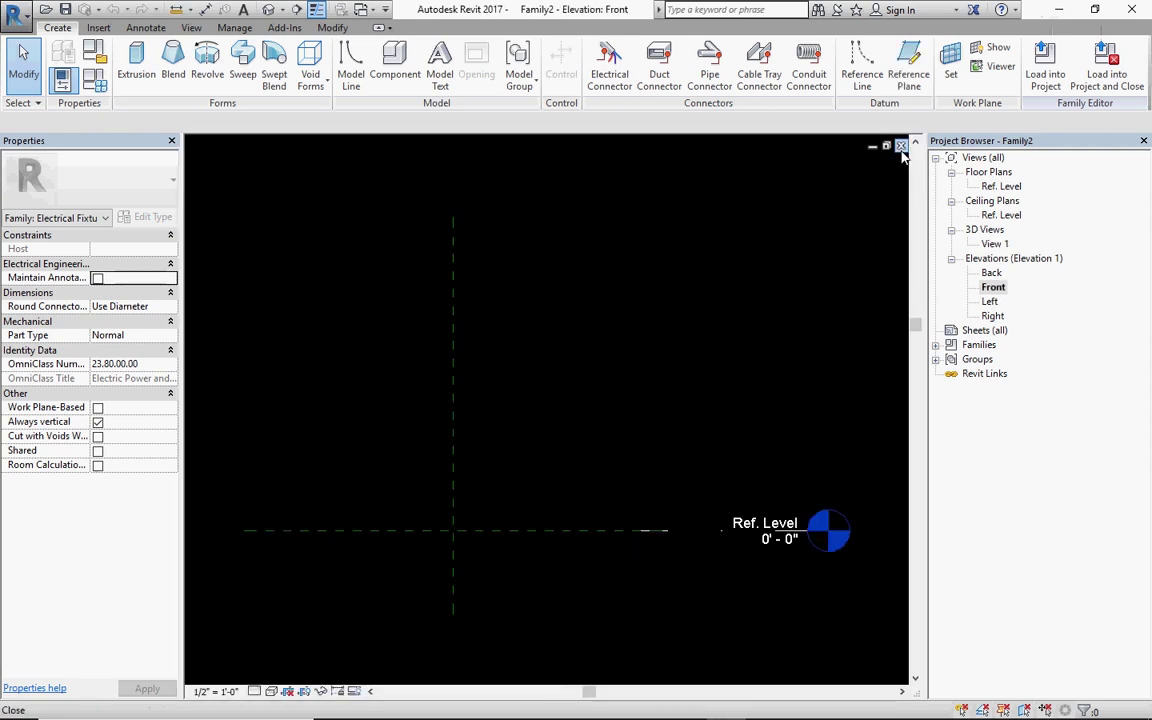
left_click(901, 147)
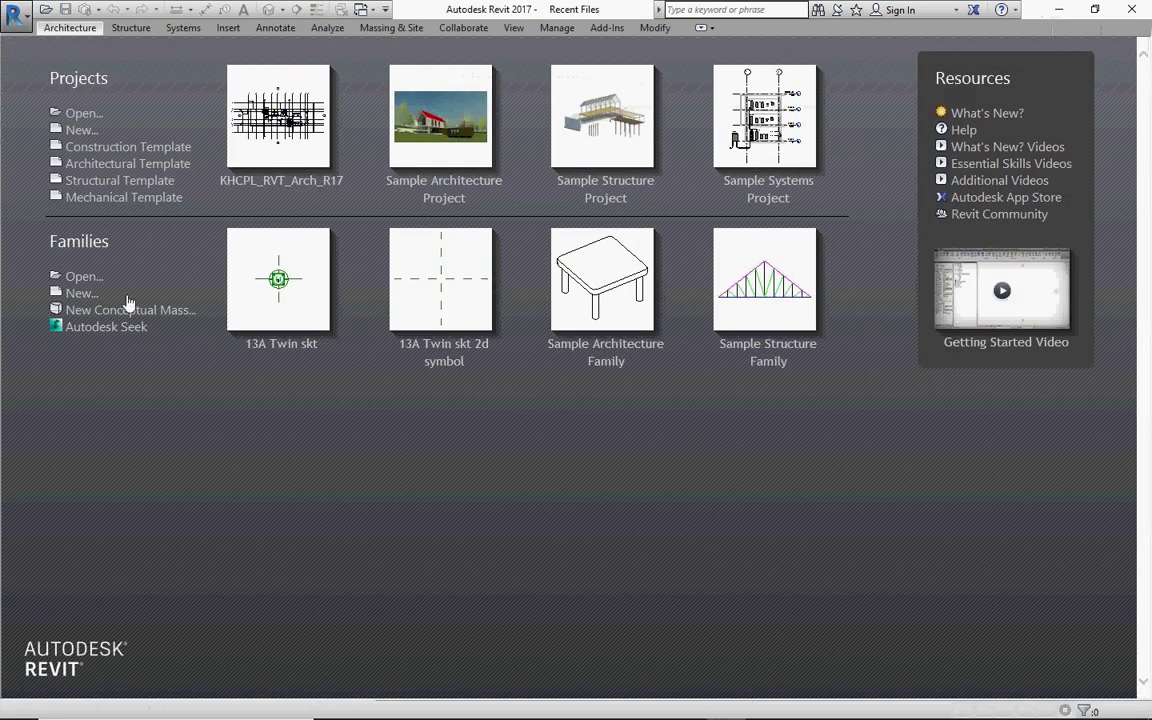
Open the 13A Twin skt family in its default 3D view at an isometric corner
left_click(275, 287)
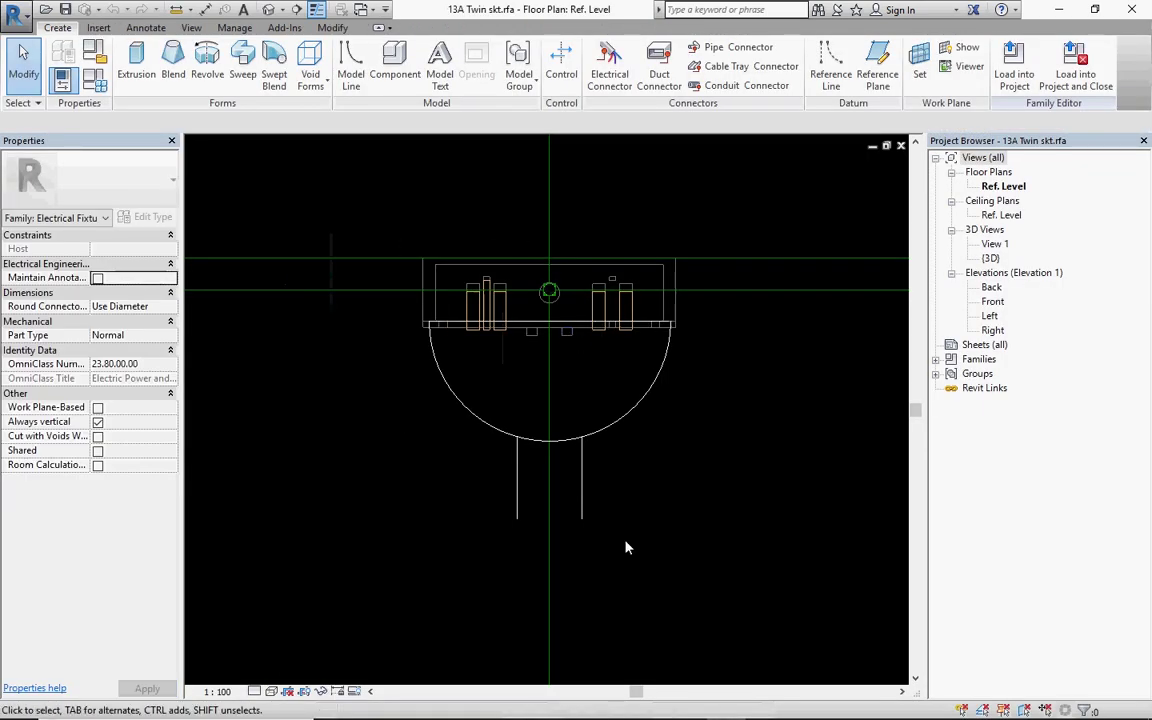
left_click(268, 11)
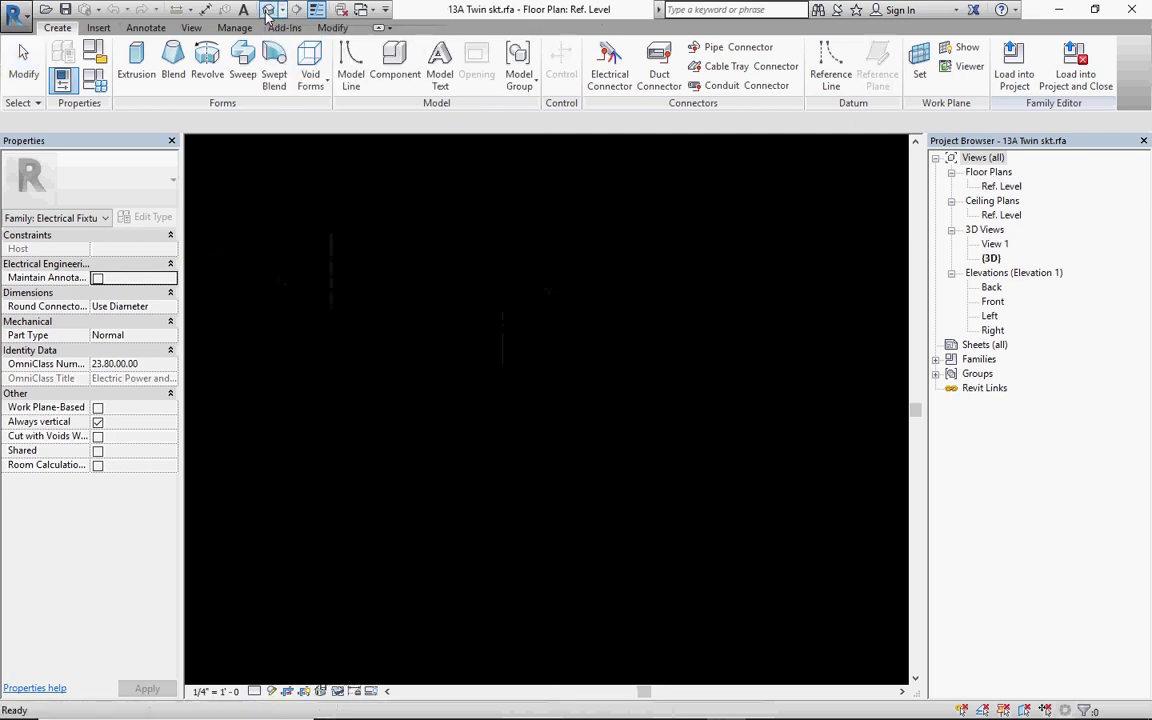
left_click(877, 203)
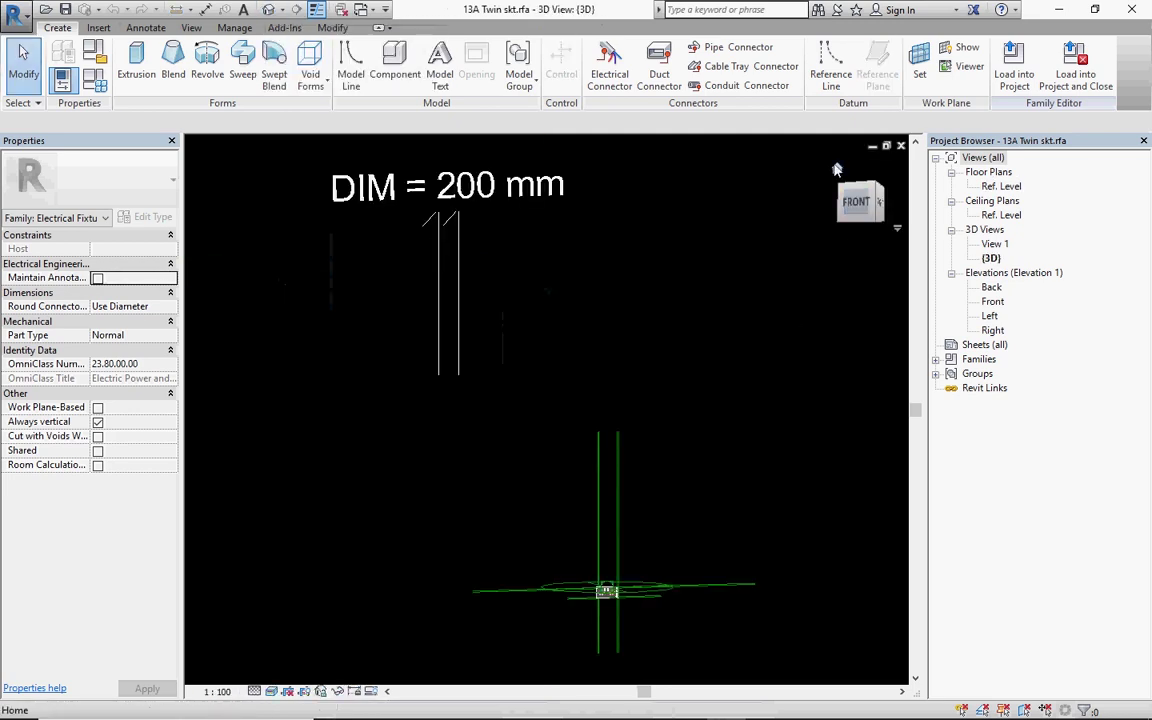
scroll(738, 472, "up", 4)
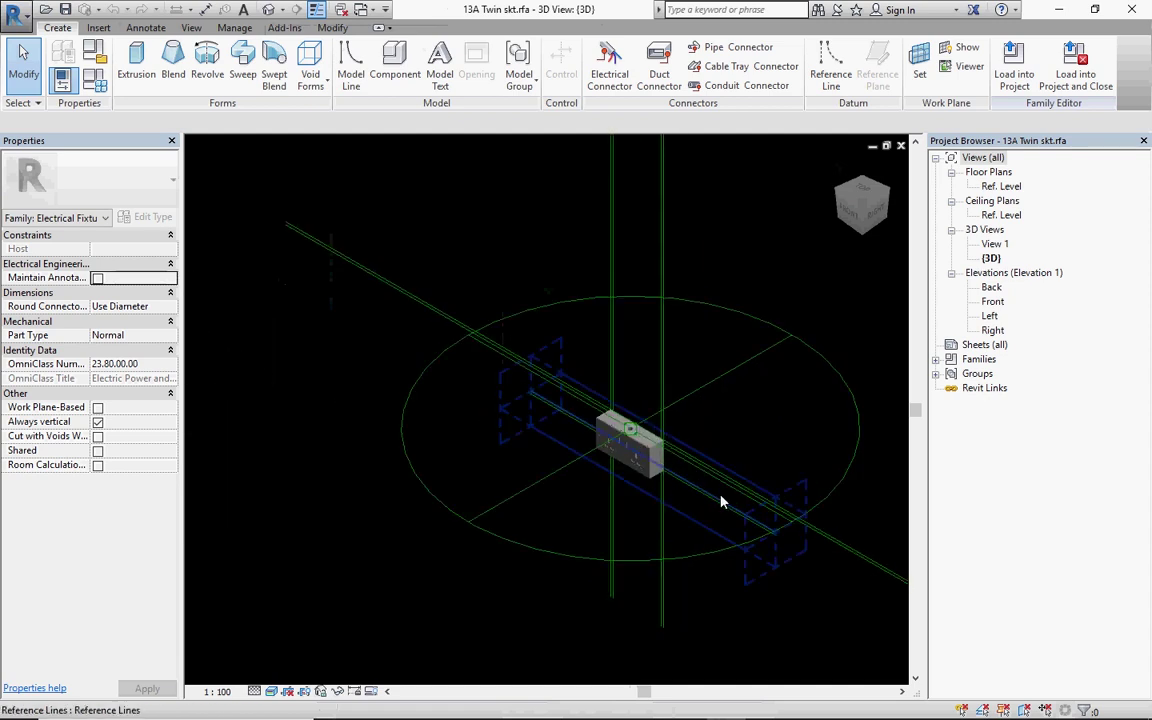
scroll(700, 480, "up", 3)
scroll(660, 470, "up", 2)
scroll(630, 465, "up", 2)
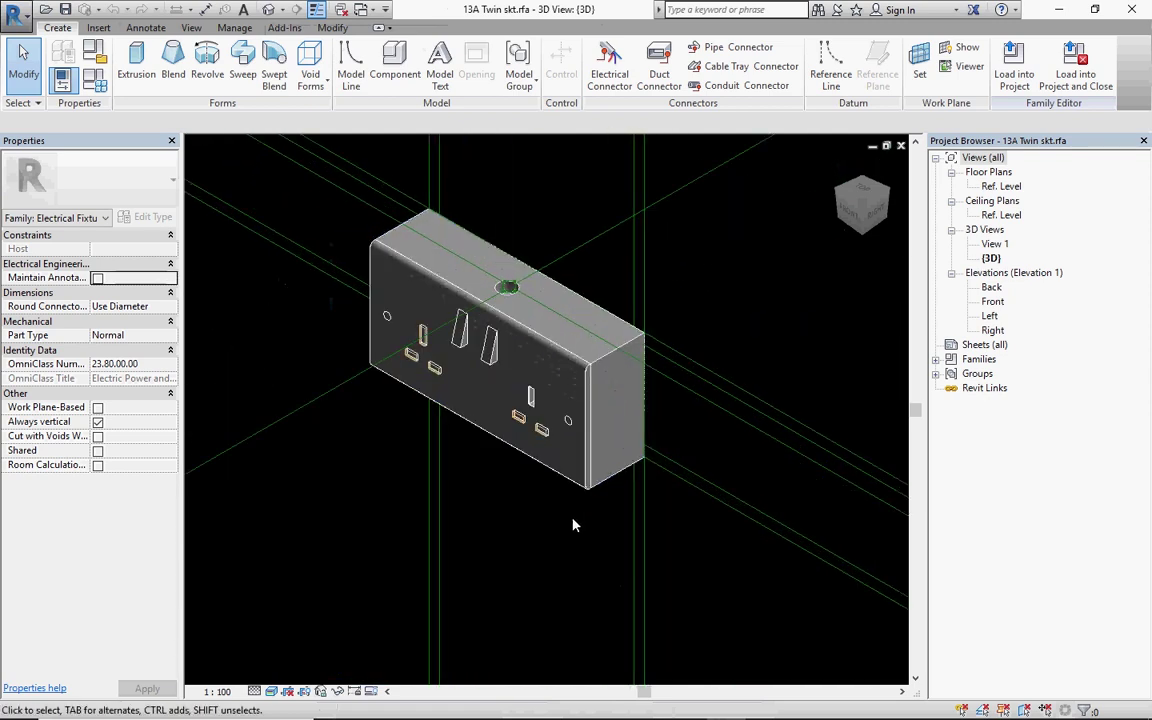
Orbit the twin socket to inspect its front and lower side-on angles
mouse_move(630, 465)
middle_mouse_down("shift")
mouse_move(637, 453)
mouse_move(571, 447)
middle_mouse_up("shift")
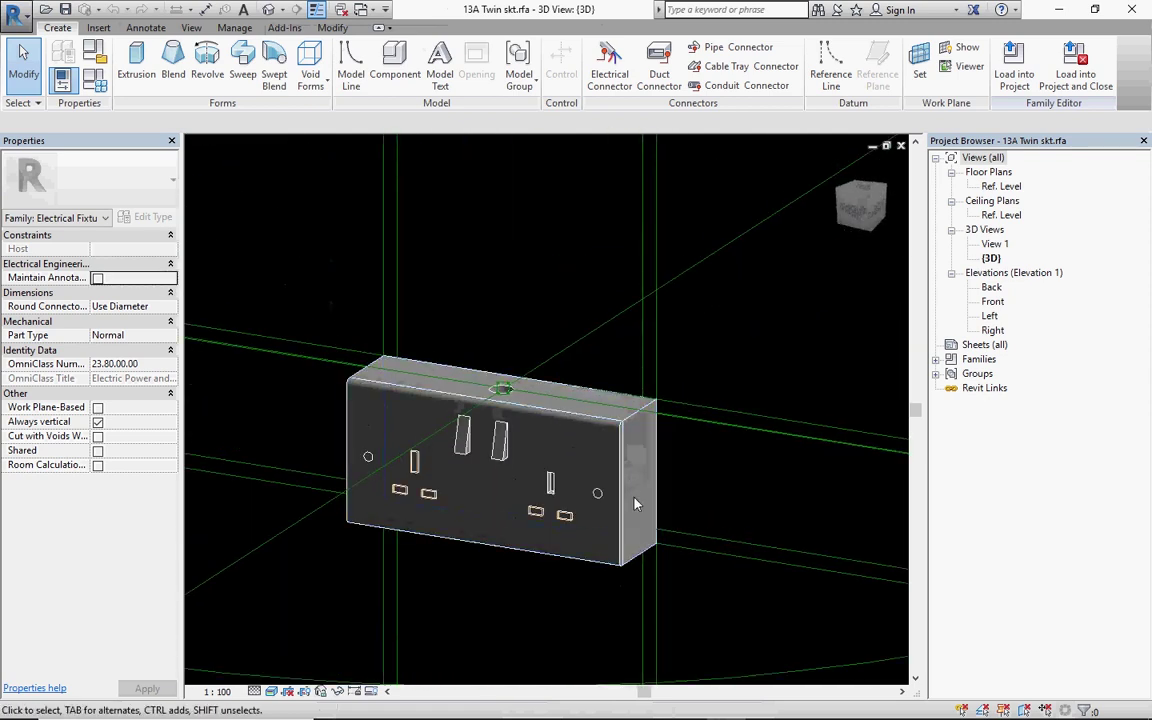
scroll(563, 536, "up", 3)
mouse_move(518, 489)
middle_mouse_down("shift")
mouse_move(533, 505)
mouse_move(702, 489)
middle_mouse_up("shift")
scroll(706, 485, "down", 3)
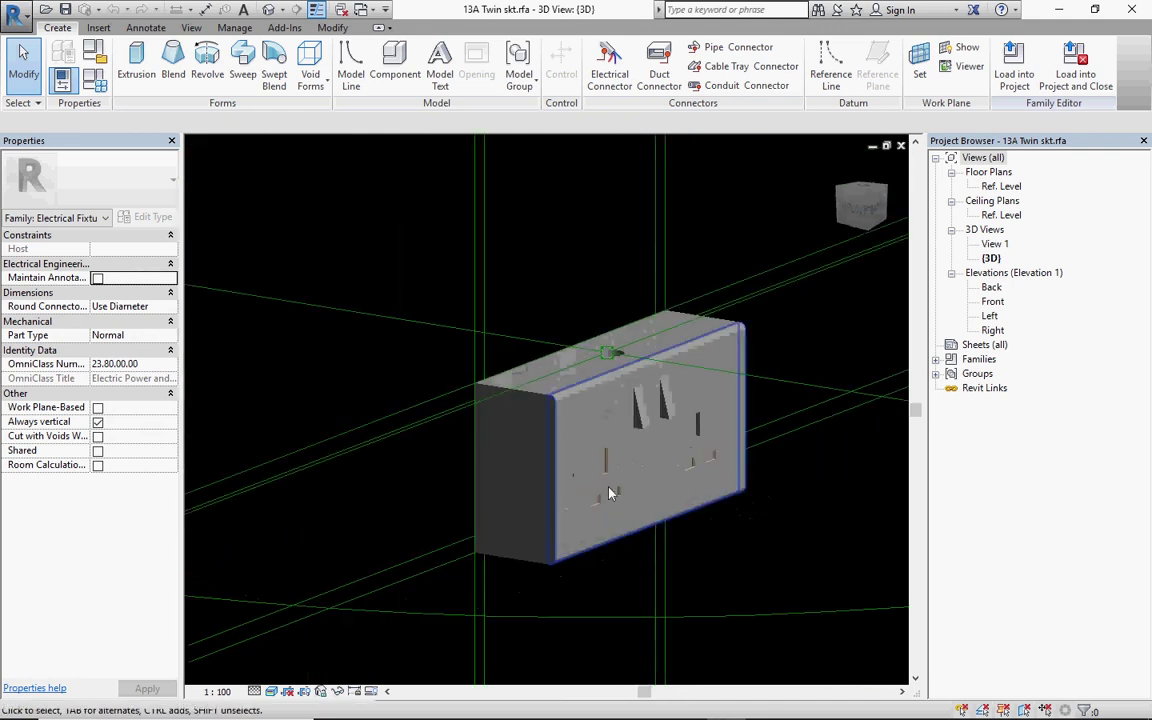
mouse_move(540, 489)
middle_mouse_down("shift")
mouse_move(694, 545)
mouse_move(671, 542)
middle_mouse_up("shift")
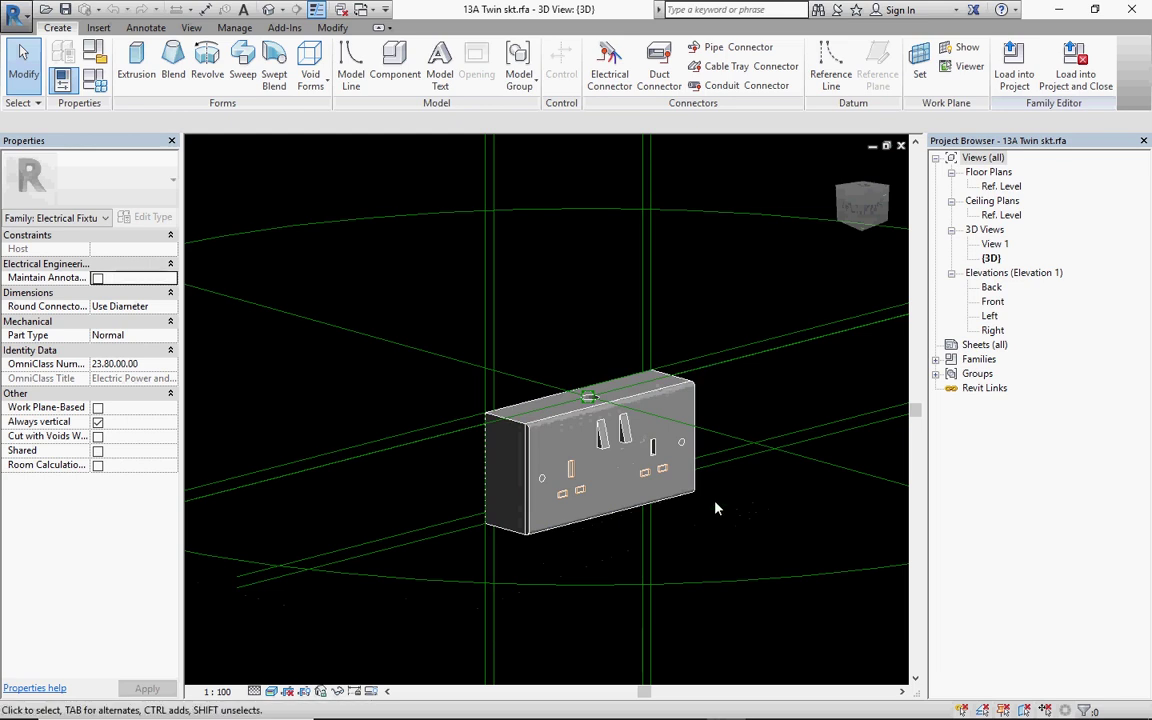
Show the socket's Front elevation zoomed in on the faceplate
double_click(992, 301)
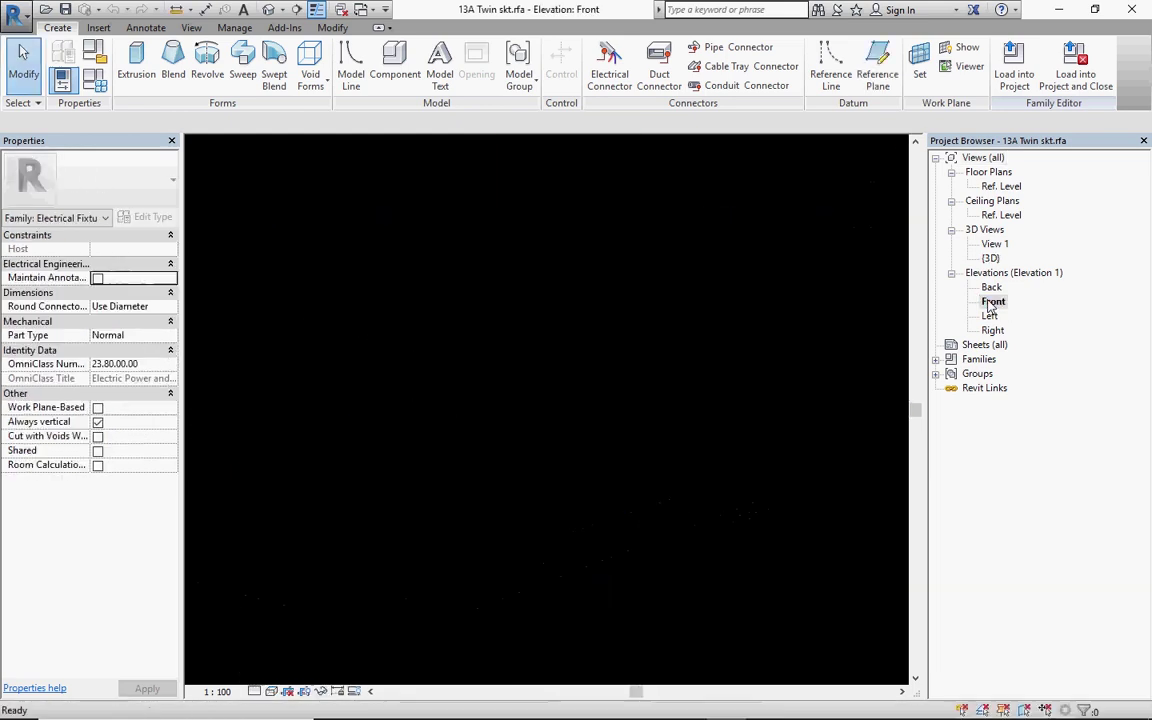
scroll(398, 458, "up", 2)
scroll(398, 440, "up", 2)
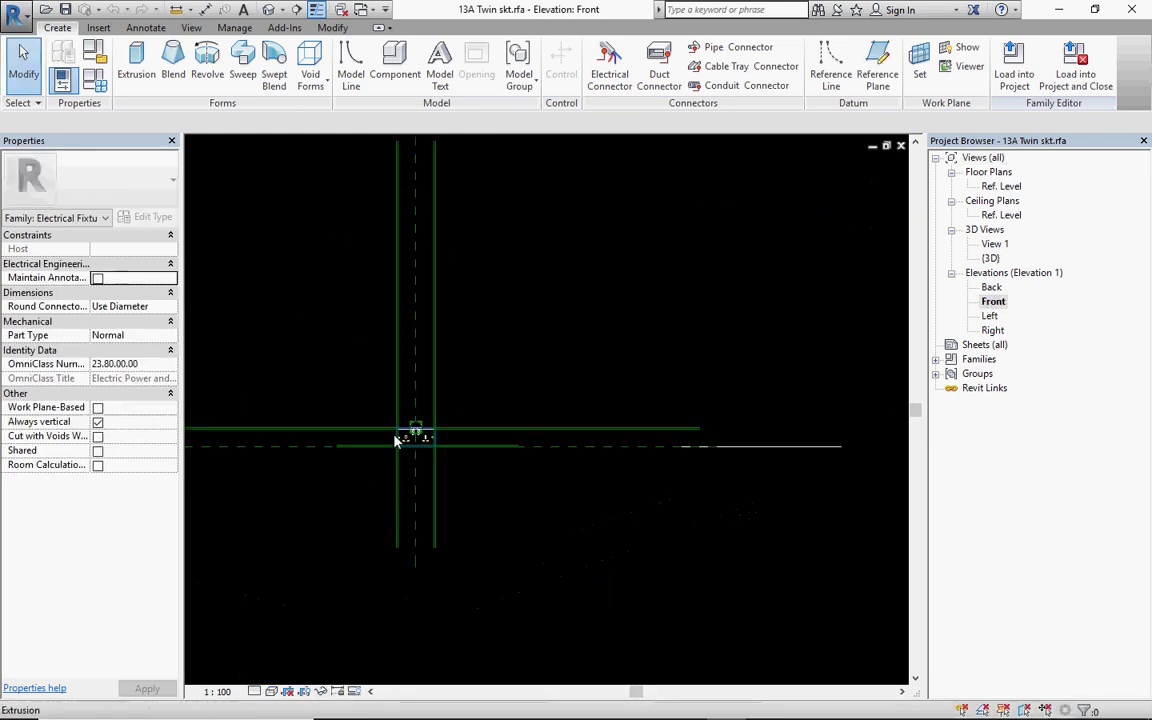
scroll(398, 442, "up", 3)
scroll(404, 453, "up", 2)
scroll(684, 347, "down", 2)
scroll(597, 424, "up", 1)
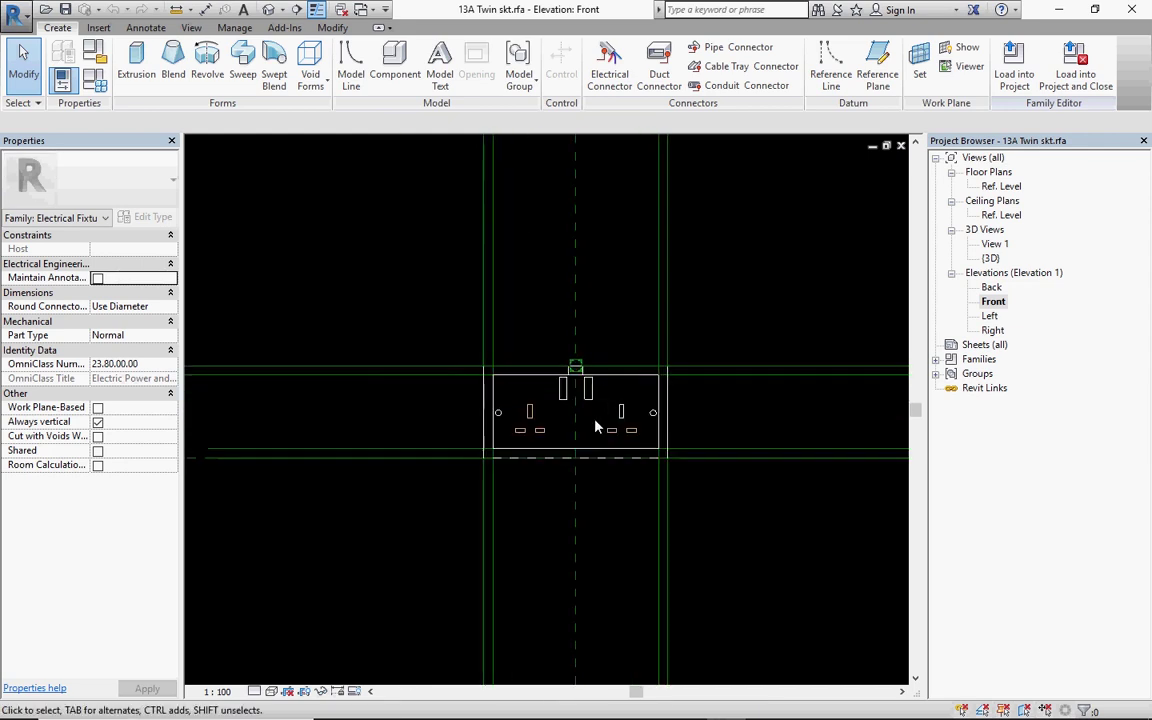
Review the Left, Right and Back elevations of the socket, zooming in on each
double_click(990, 316)
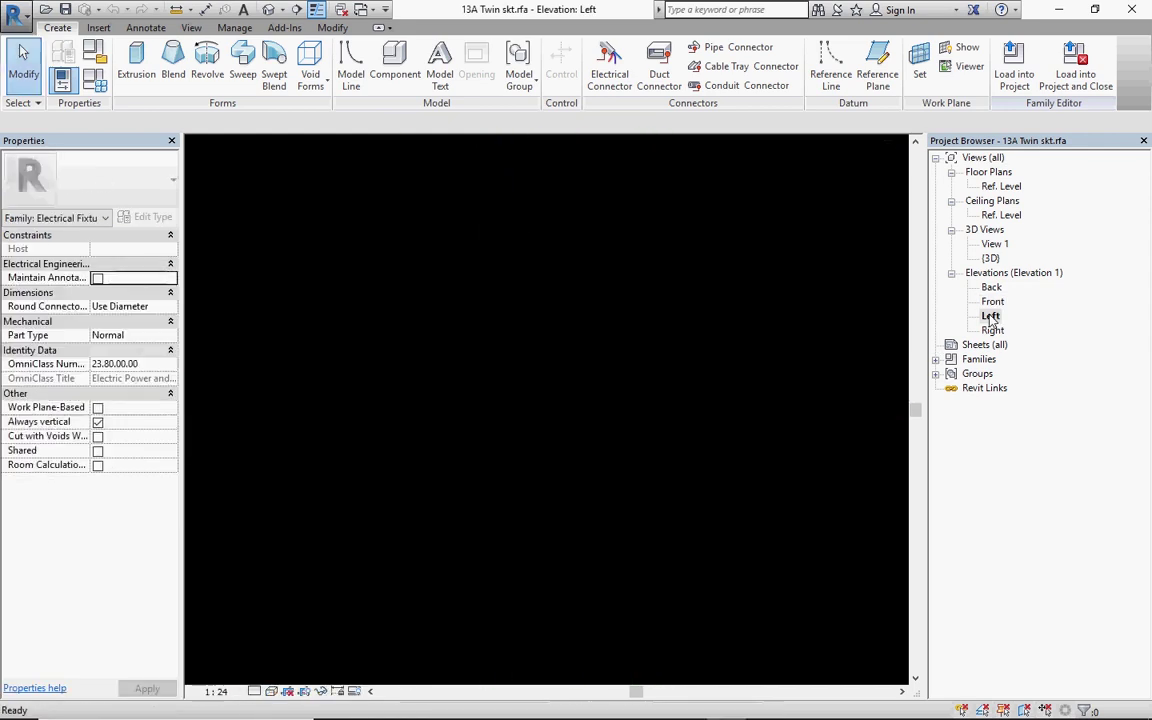
scroll(546, 551, "up", 2)
scroll(514, 555, "up", 2)
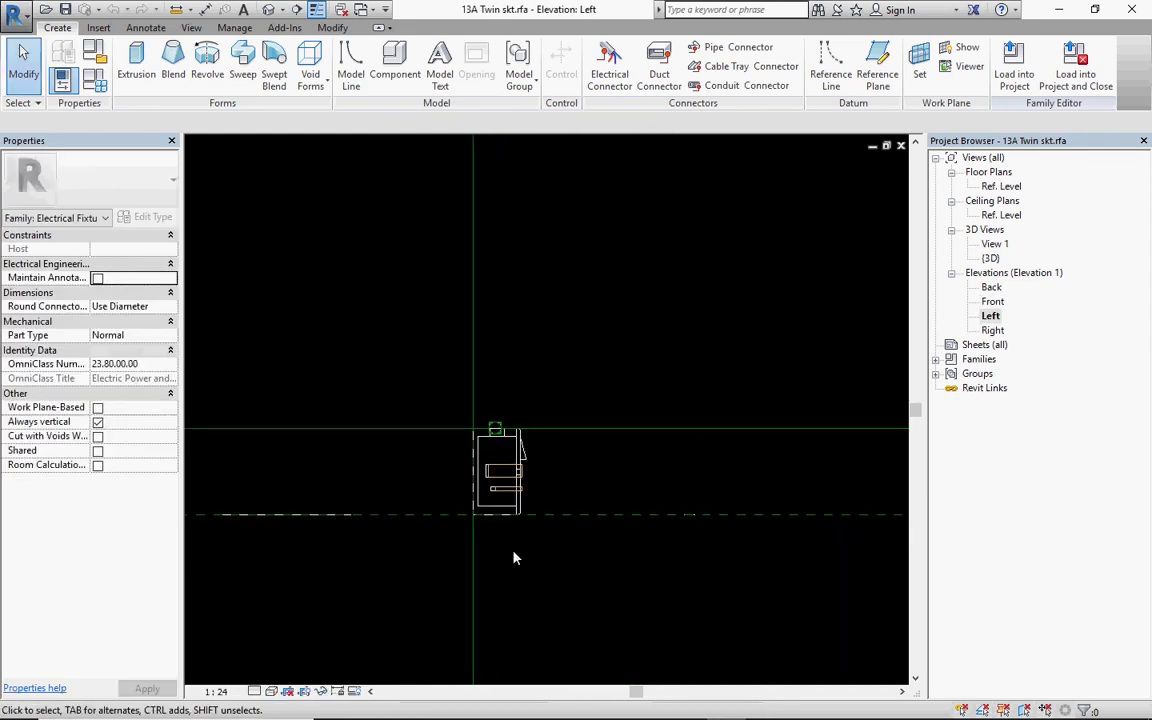
double_click(993, 331)
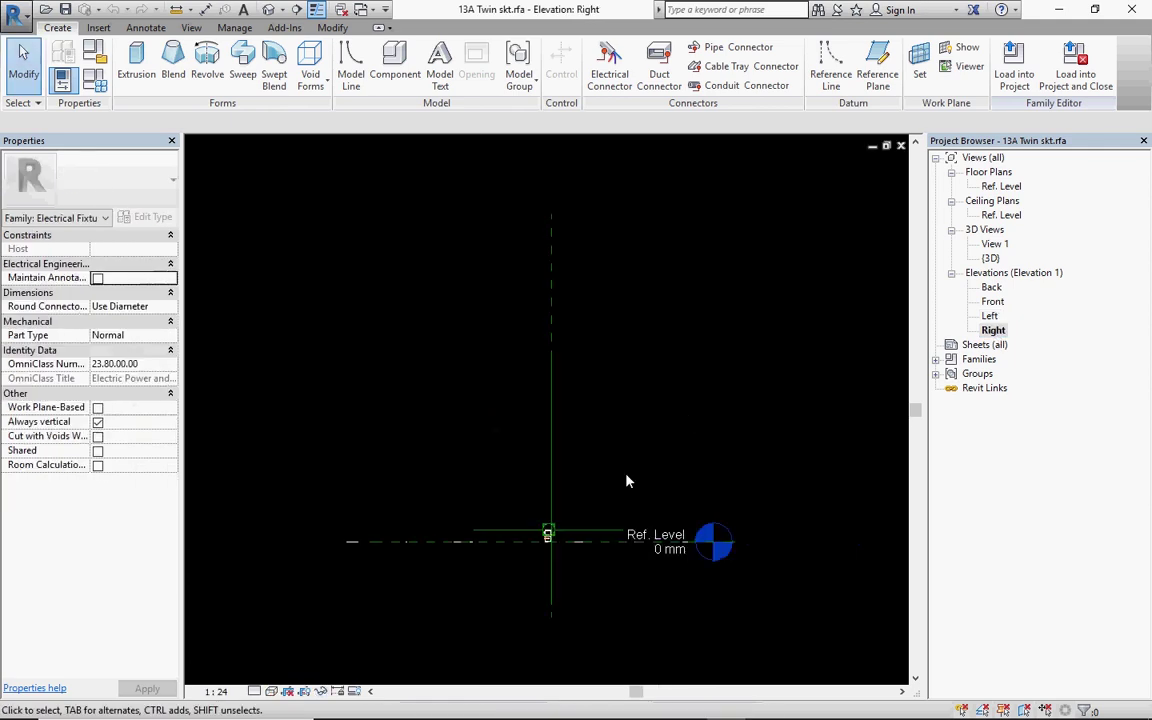
scroll(550, 550, "up", 3)
scroll(561, 580, "up", 2)
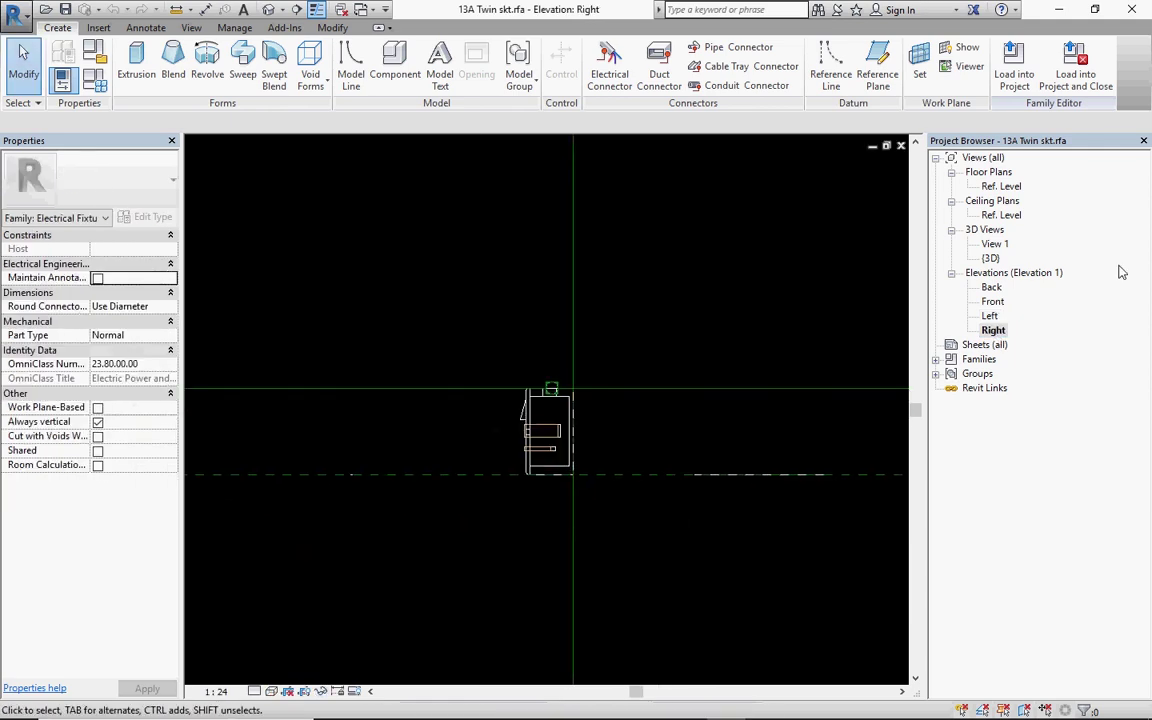
double_click(991, 287)
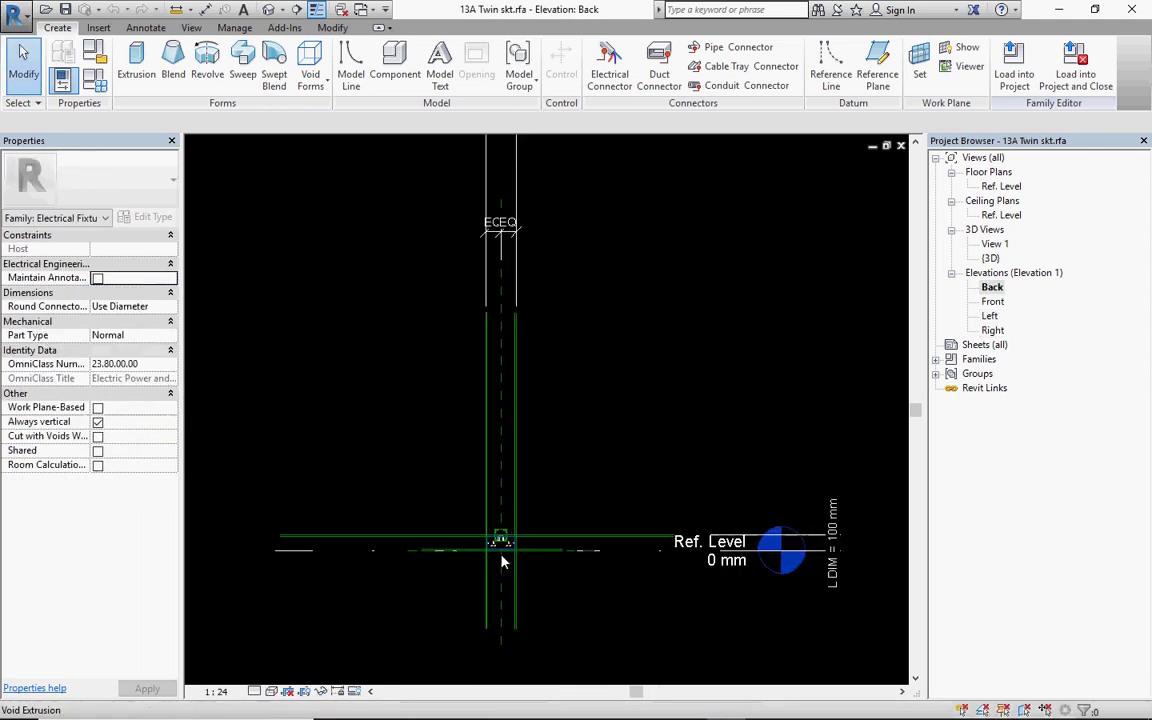
scroll(497, 570, "up", 2)
scroll(489, 579, "up", 2)
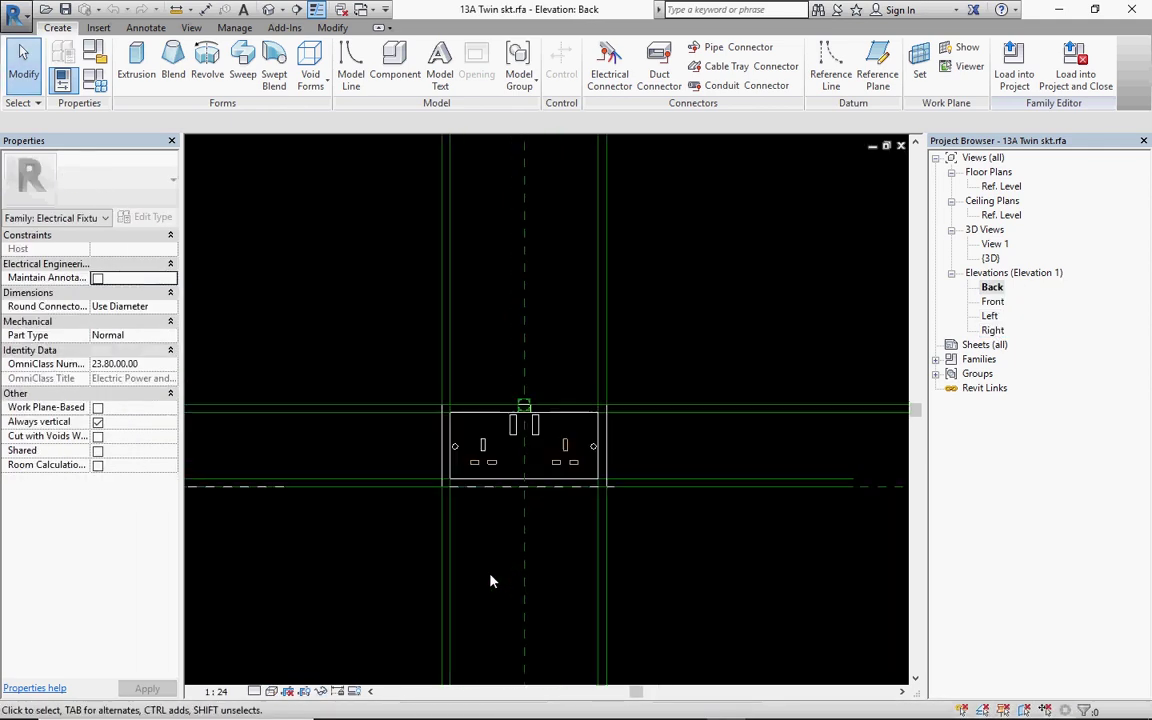
Return to the Front elevation and zoom back out
double_click(992, 301)
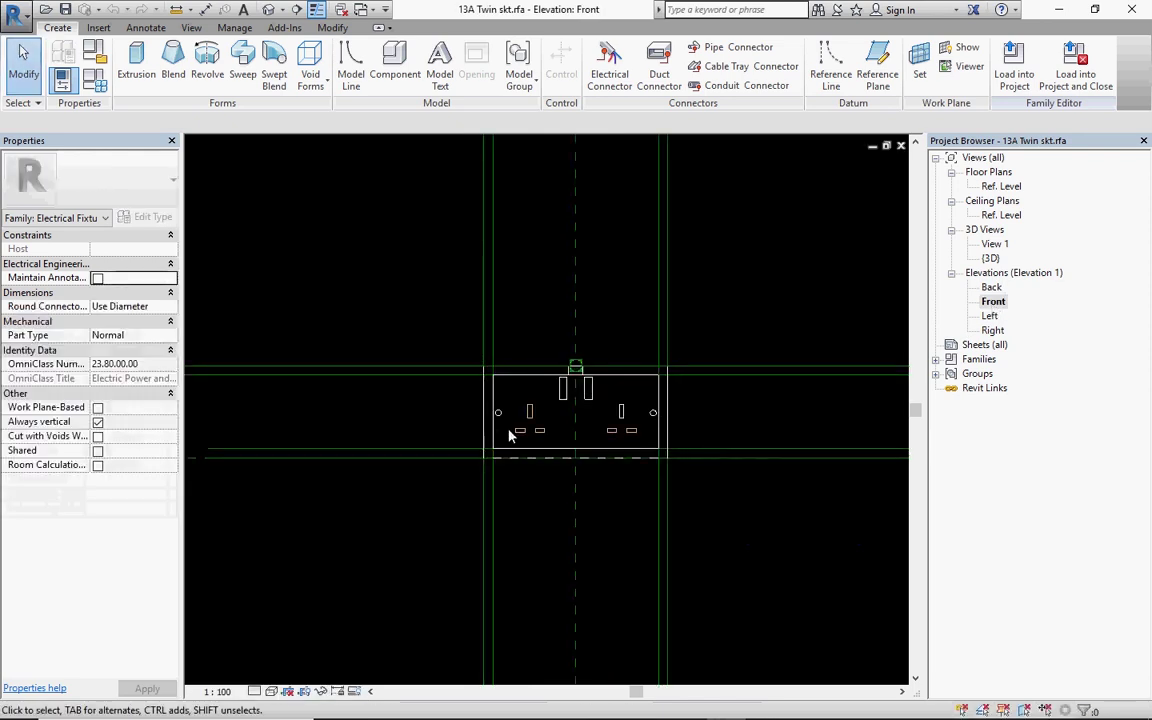
scroll(517, 467, "down", 2)
scroll(518, 466, "down", 1)
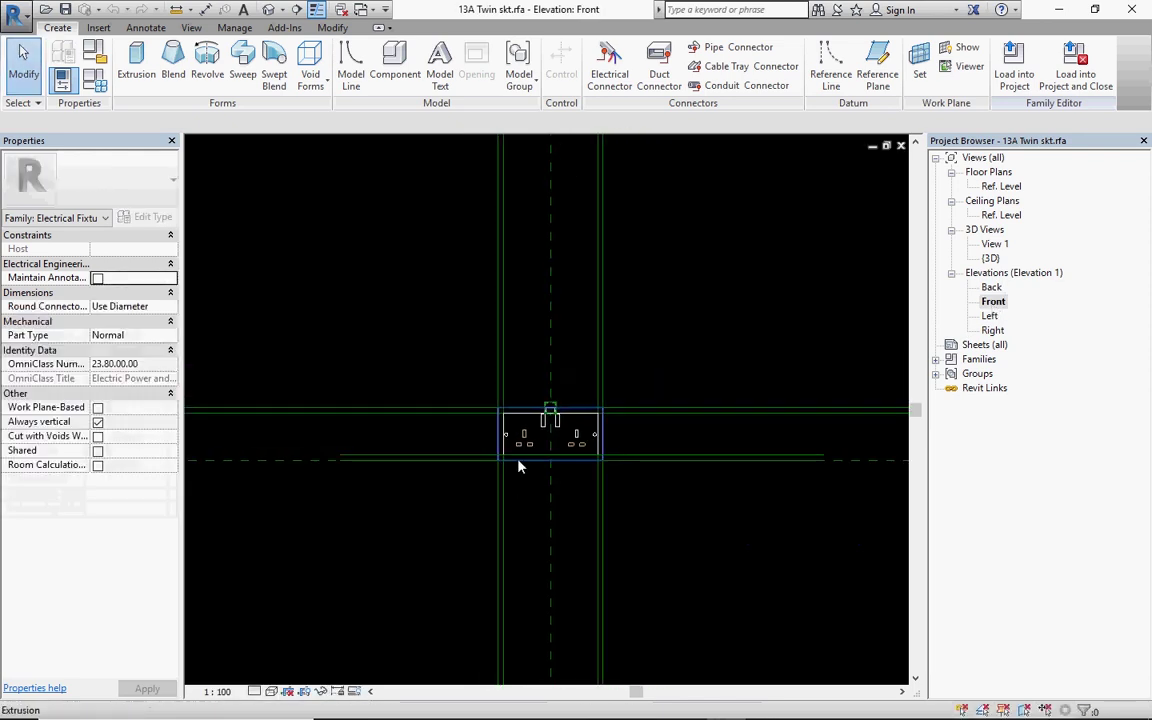